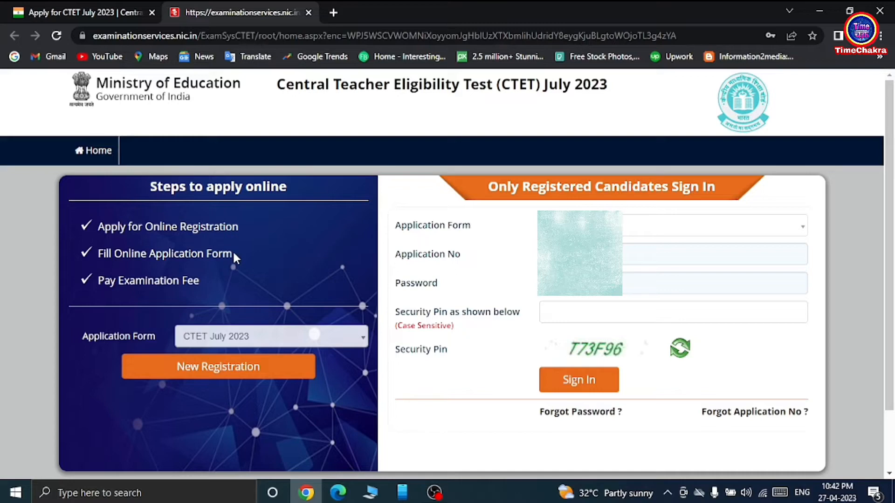
# Step: Start a new CTET July 2023 registration, accept the declaration about the bulletin and instructions, and proceed to the registration form
pyautogui.click(212, 375)
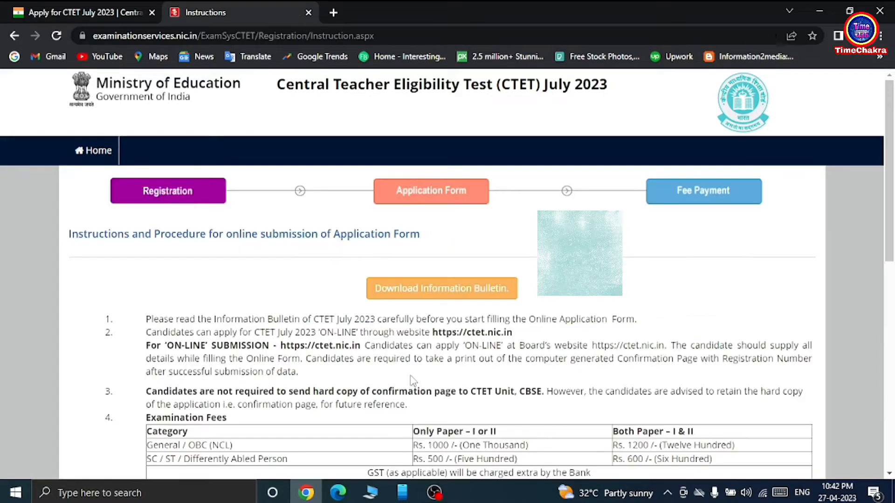
pyautogui.scroll(-3, 528, 360)
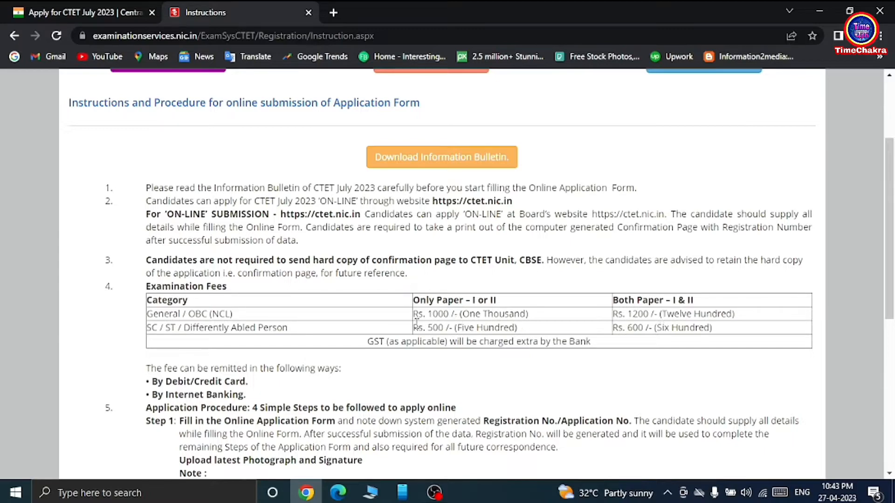
pyautogui.scroll(-7, 416, 322)
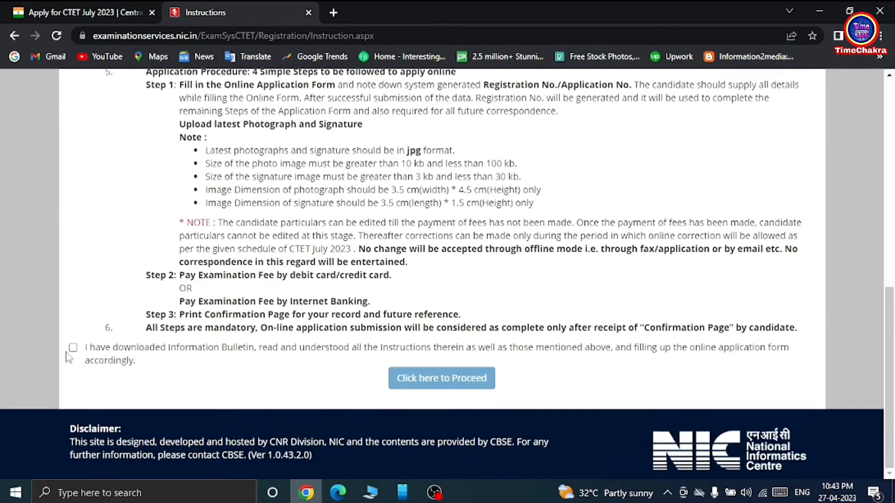
pyautogui.click(74, 348)
pyautogui.click(466, 387)
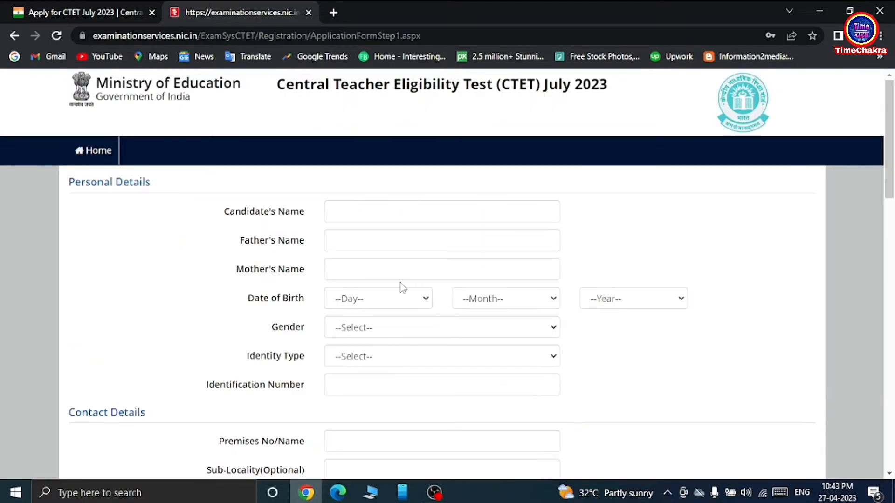
# Step: Examine the personal details fields, including the names, date of birth, gender, identity type options and identification number
pyautogui.scroll(-15, 399, 286)
pyautogui.scroll(15, 346, 371)
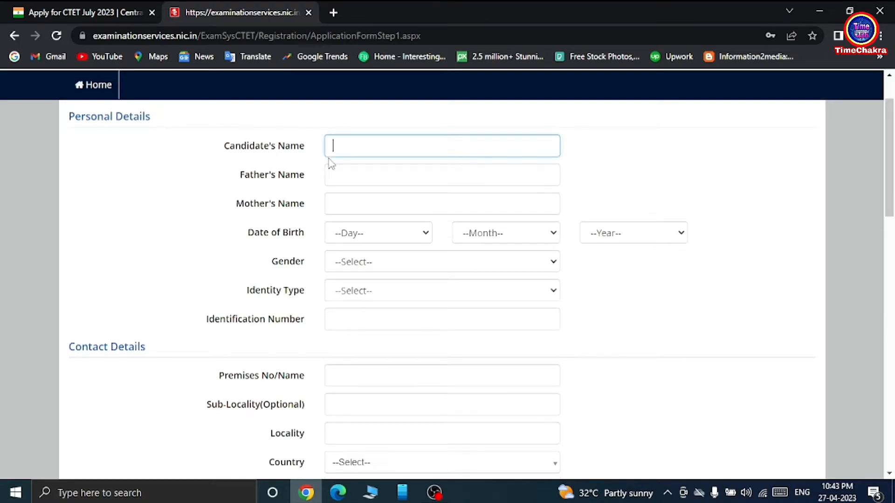
pyautogui.click(355, 178)
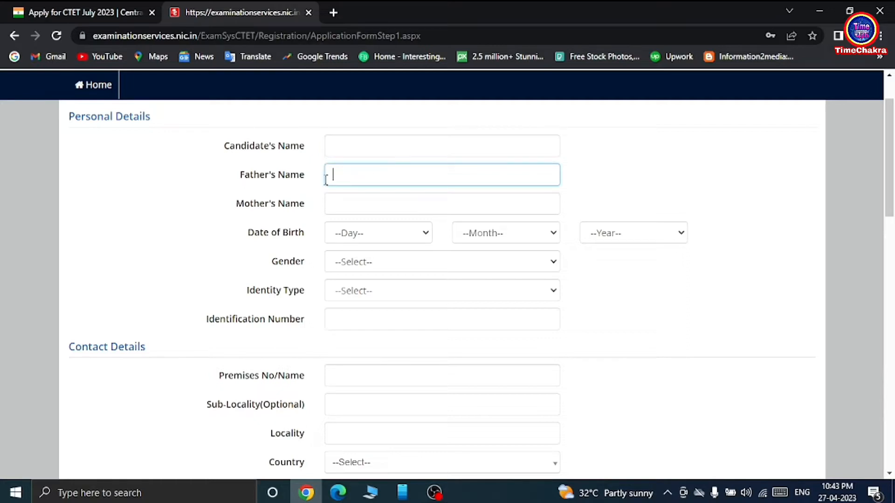
pyautogui.click(378, 201)
pyautogui.click(355, 234)
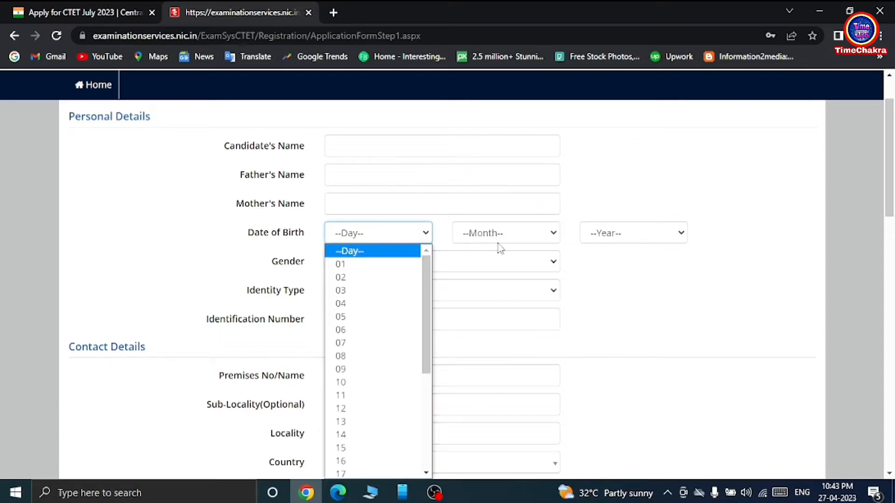
pyautogui.click(530, 241)
pyautogui.click(608, 239)
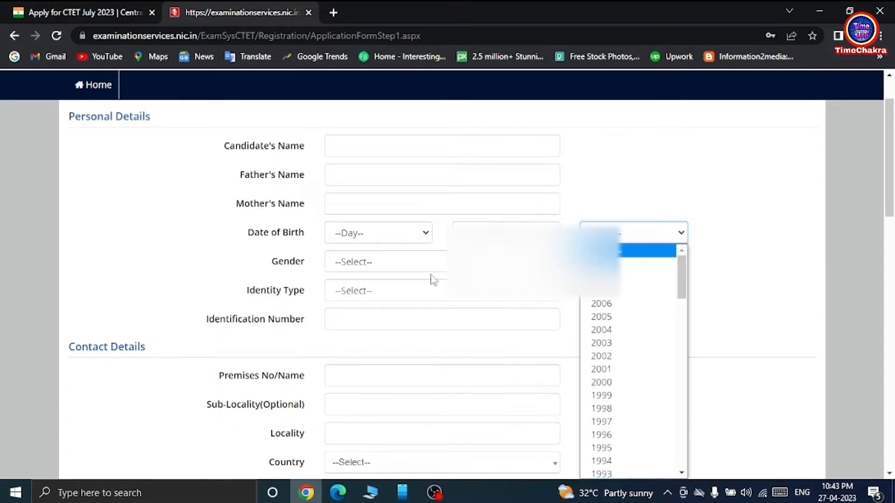
pyautogui.click(360, 263)
pyautogui.scroll(-1, 362, 264)
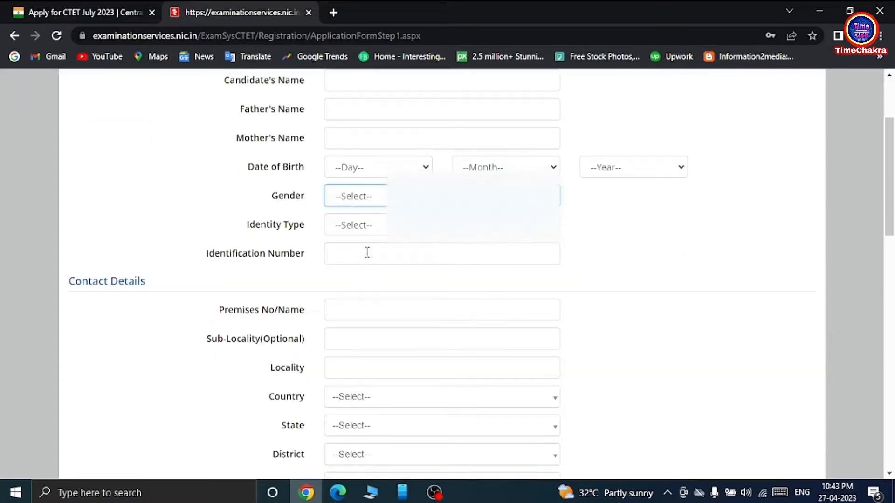
pyautogui.click(362, 228)
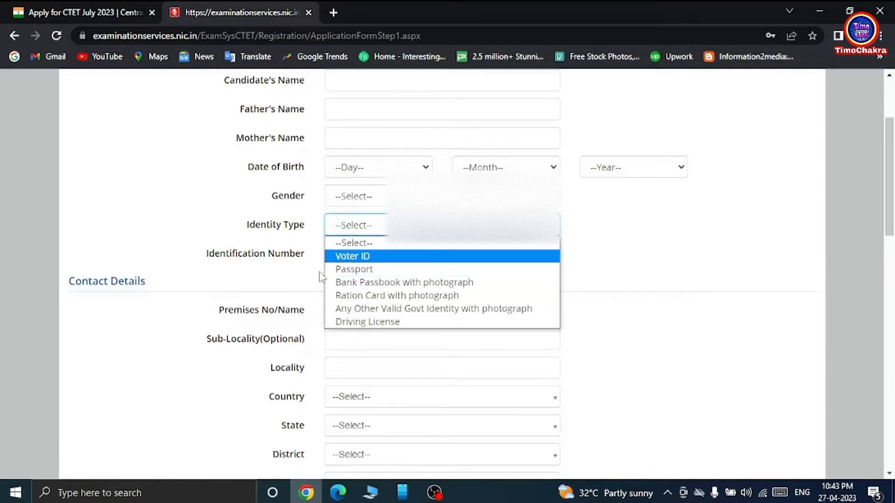
pyautogui.click(359, 262)
pyautogui.click(360, 254)
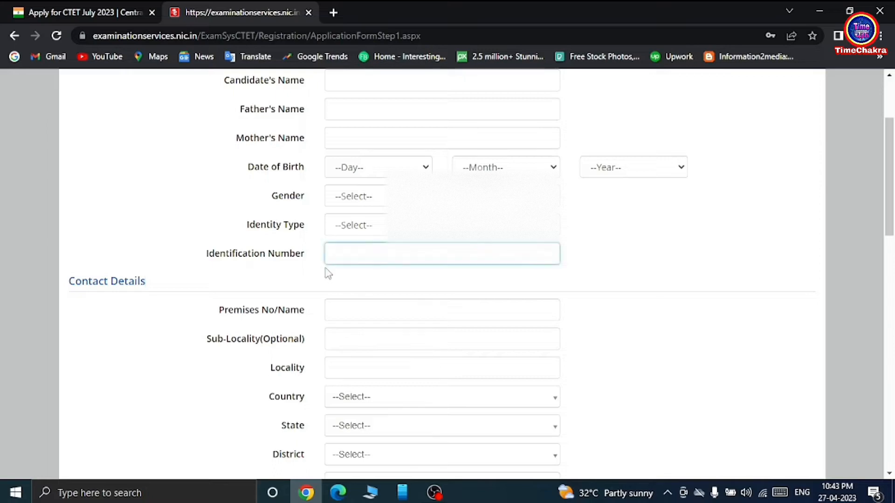
# Step: Examine the contact address fields from premises and locality to pin code, including the country and state options
pyautogui.scroll(-2, 280, 280)
pyautogui.click(344, 246)
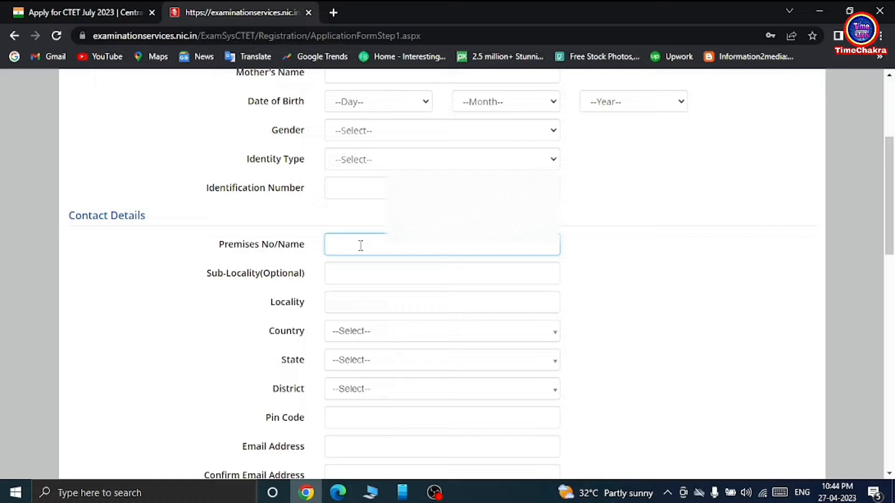
pyautogui.click(357, 277)
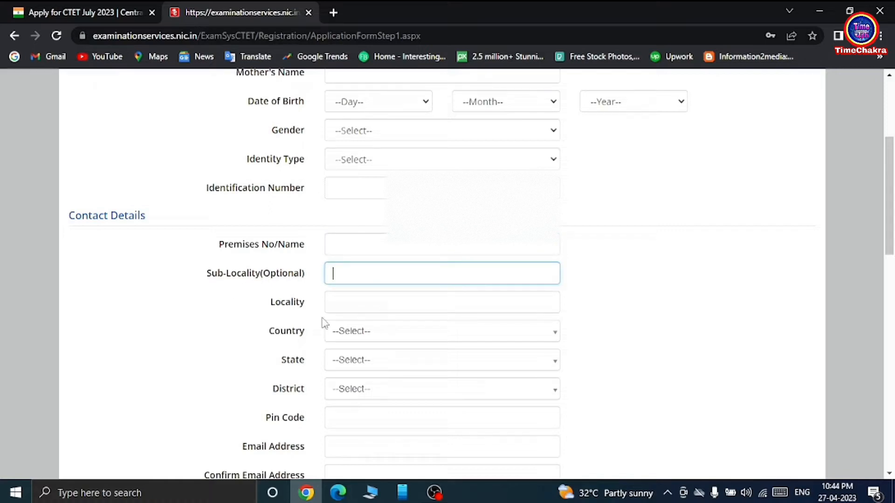
pyautogui.click(355, 300)
pyautogui.scroll(-2, 378, 306)
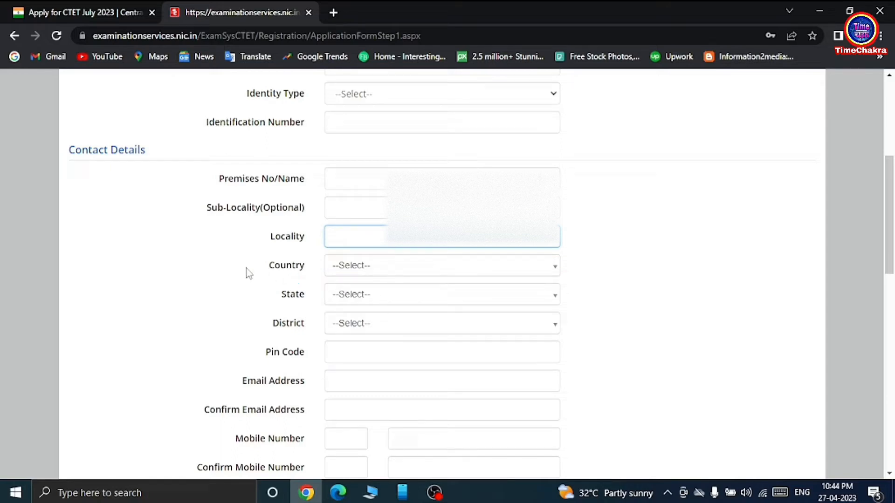
pyautogui.click(380, 271)
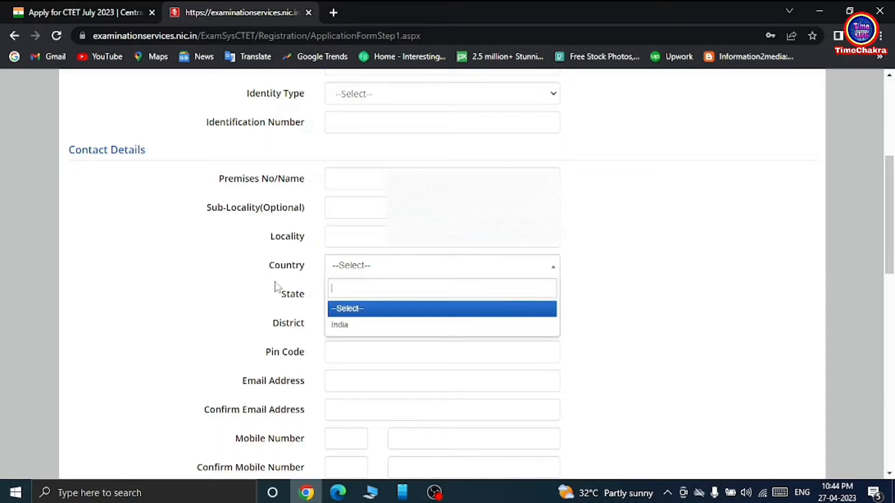
pyautogui.click(325, 299)
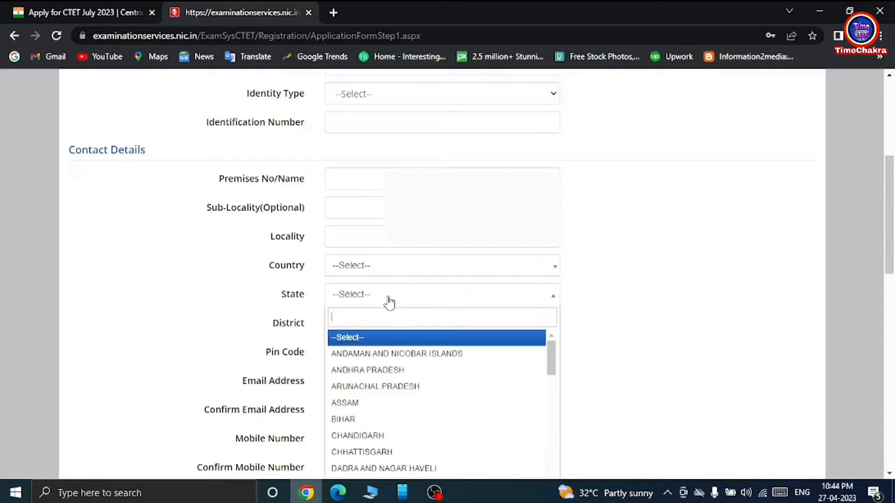
pyautogui.click(388, 301)
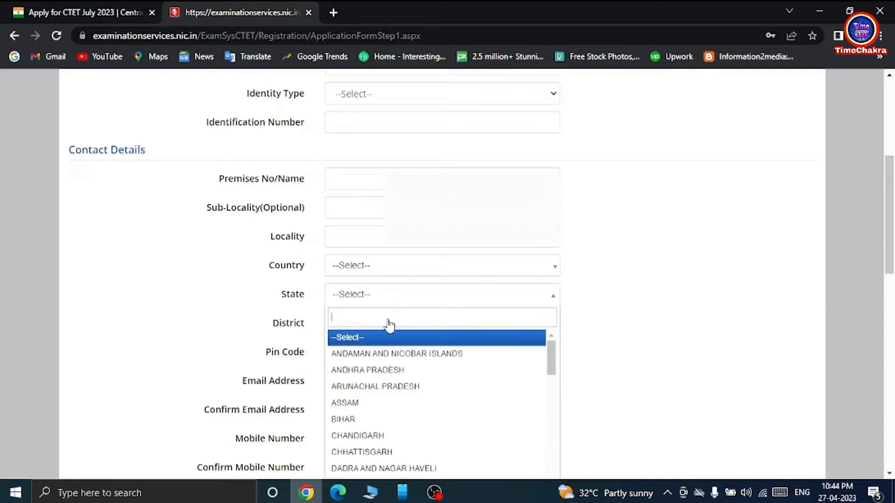
pyautogui.click(267, 294)
pyautogui.scroll(-1, 384, 328)
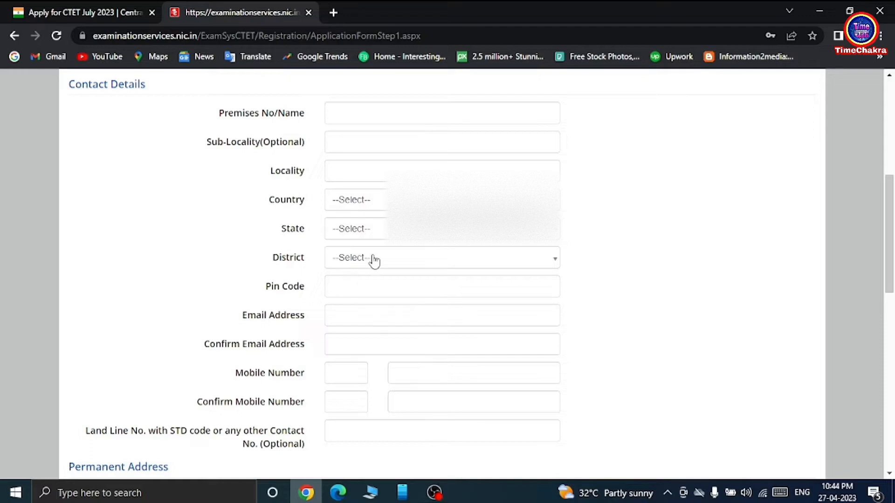
pyautogui.click(358, 286)
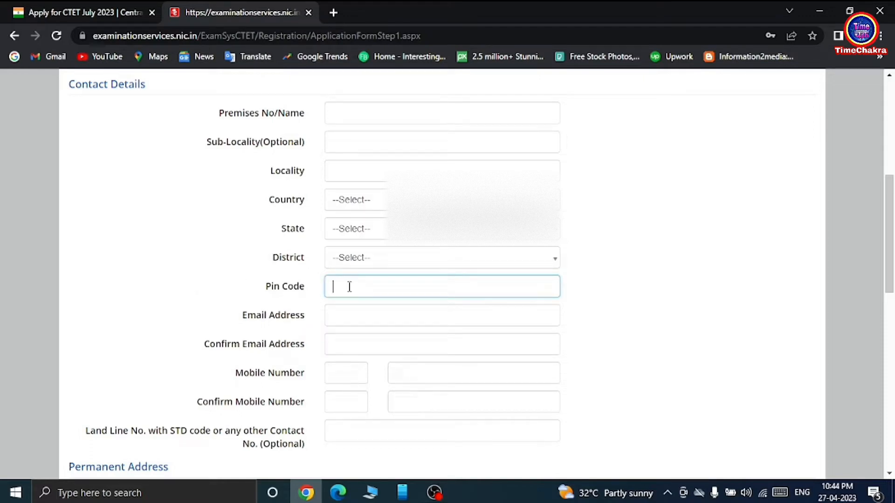
# Step: Review the guidance for the email address and mobile number fields and their confirmation fields
pyautogui.scroll(-2, 213, 283)
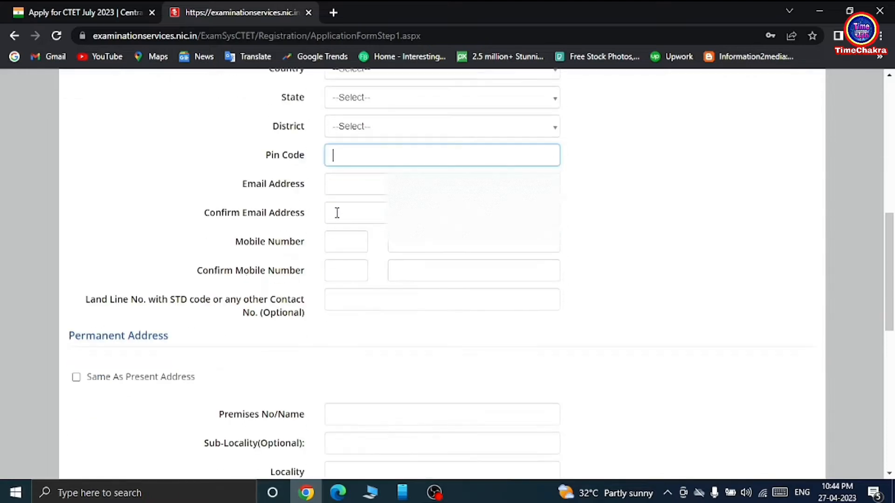
pyautogui.click(348, 184)
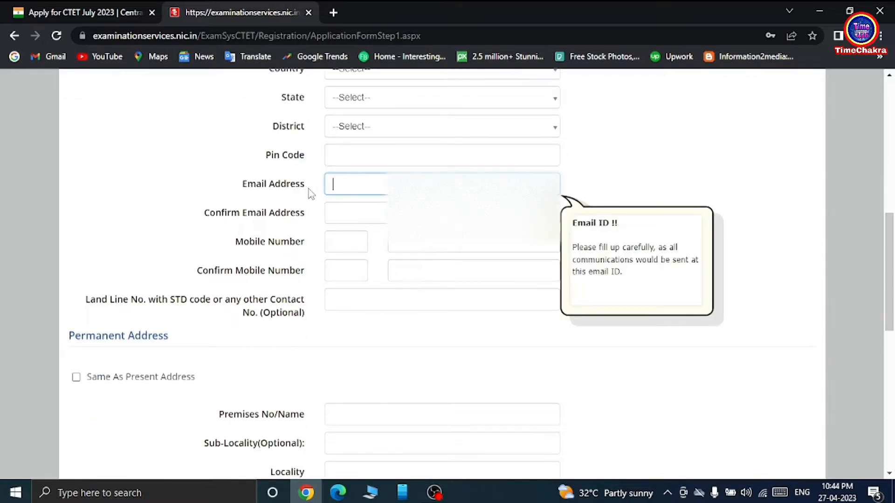
pyautogui.click(370, 214)
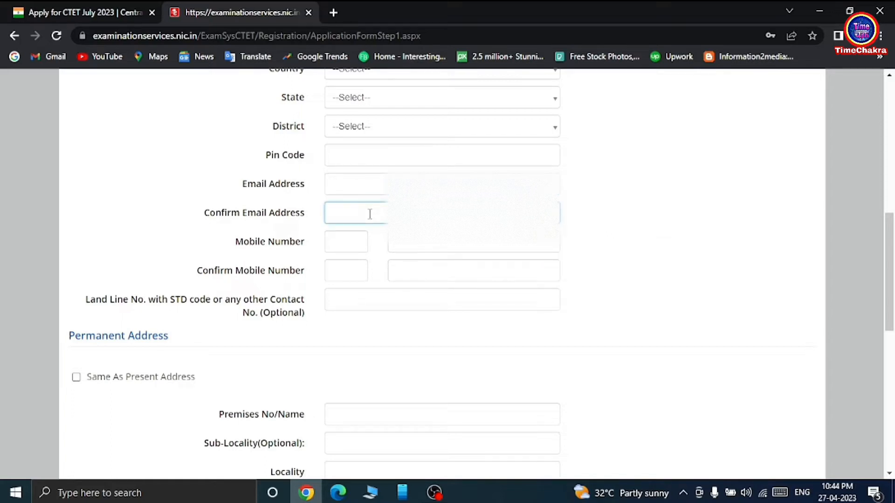
pyautogui.click(416, 243)
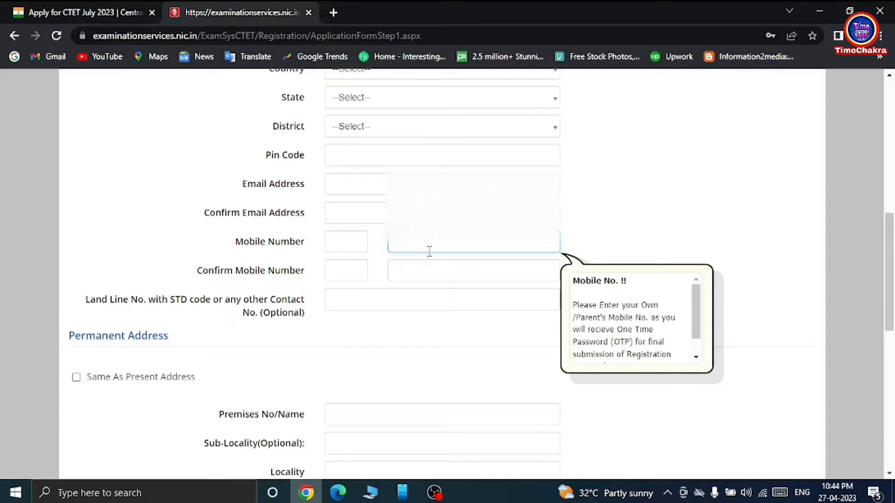
pyautogui.click(409, 273)
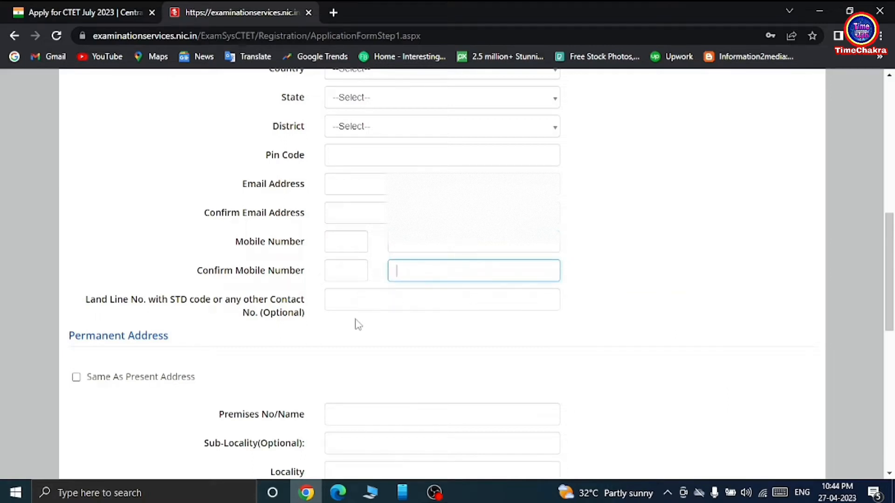
# Step: Look over the permanent address section and read the rules for the password and its confirmation
pyautogui.scroll(-2, 358, 325)
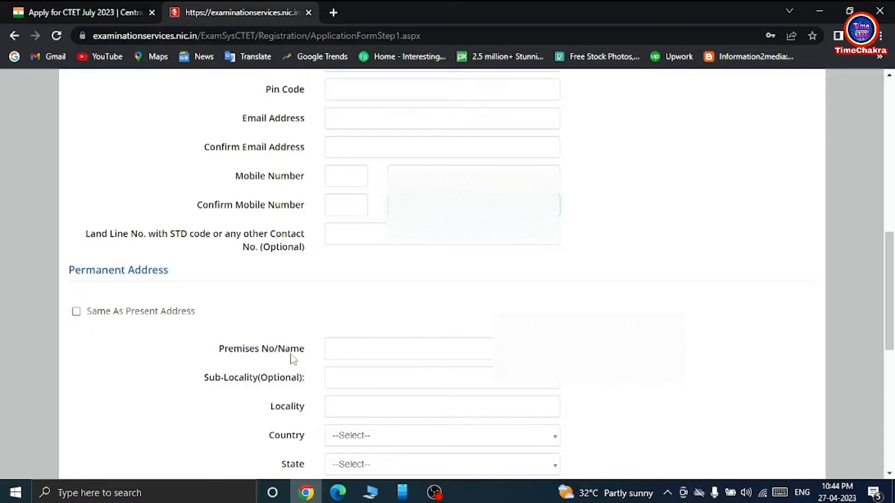
pyautogui.scroll(-8, 349, 359)
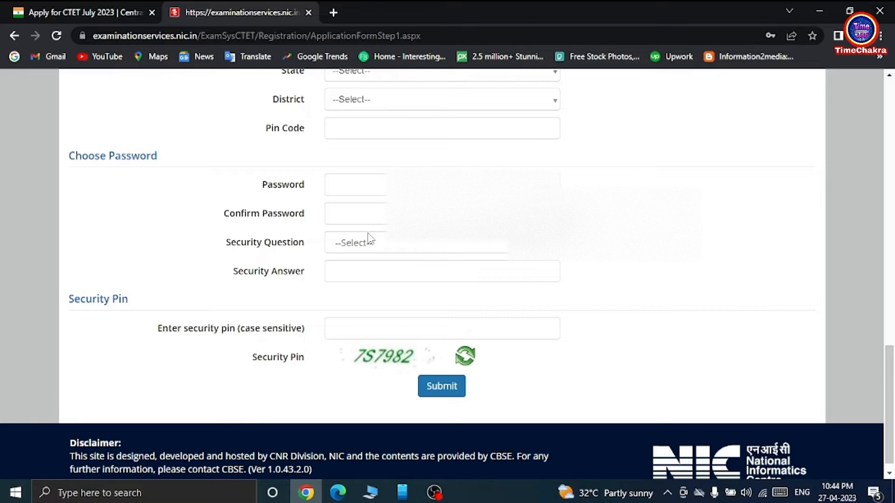
pyautogui.click(386, 183)
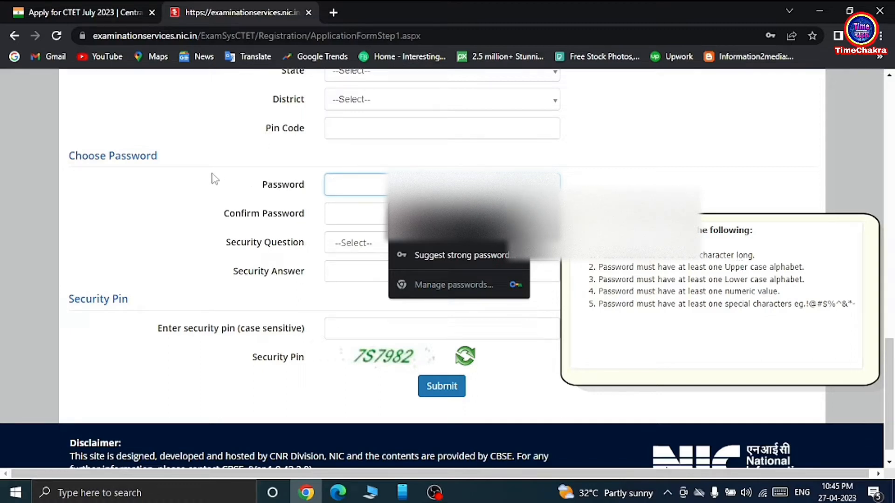
pyautogui.click(192, 199)
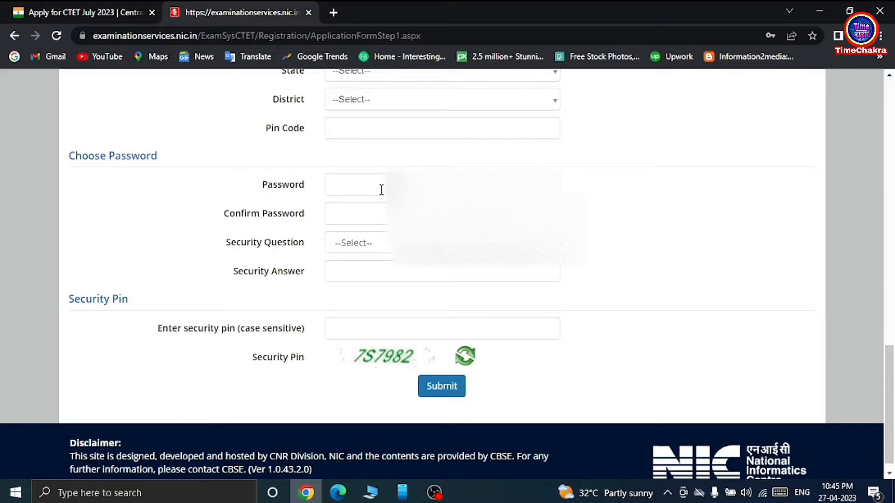
pyautogui.click(355, 215)
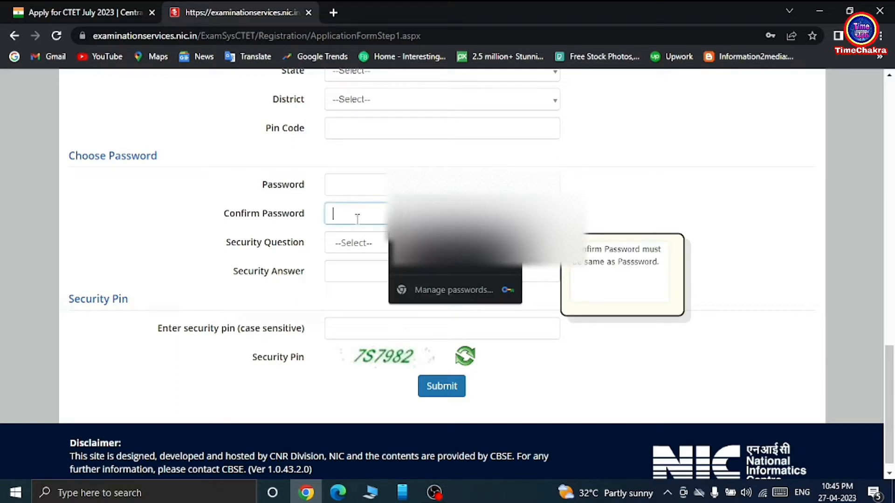
pyautogui.click(227, 240)
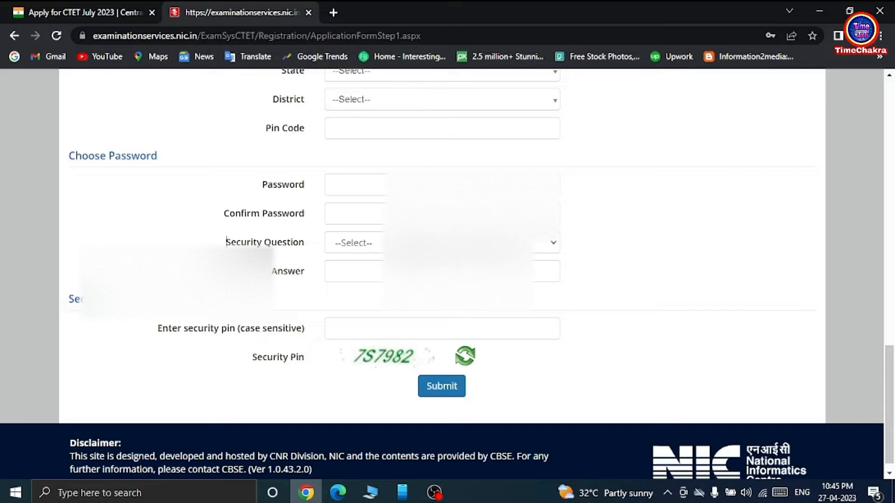
# Step: Set the security question to "What is the name of your first school?" and go to the security pin field
pyautogui.click(410, 243)
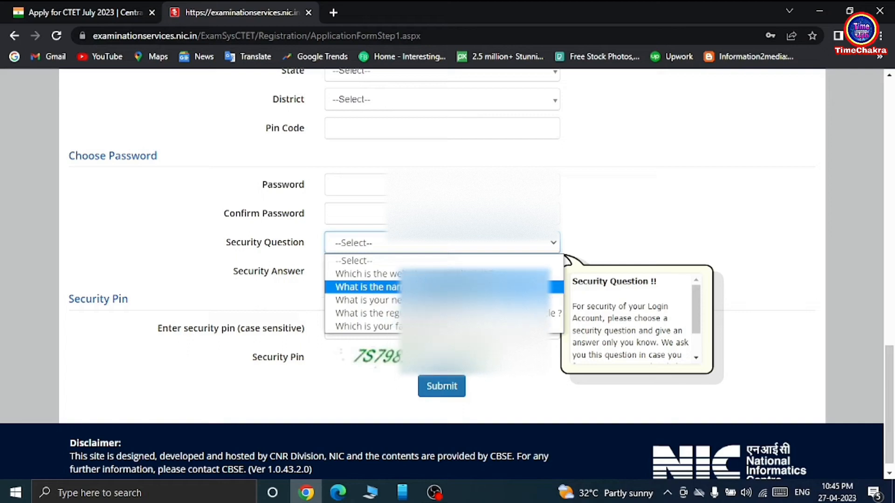
pyautogui.click(410, 288)
pyautogui.click(348, 271)
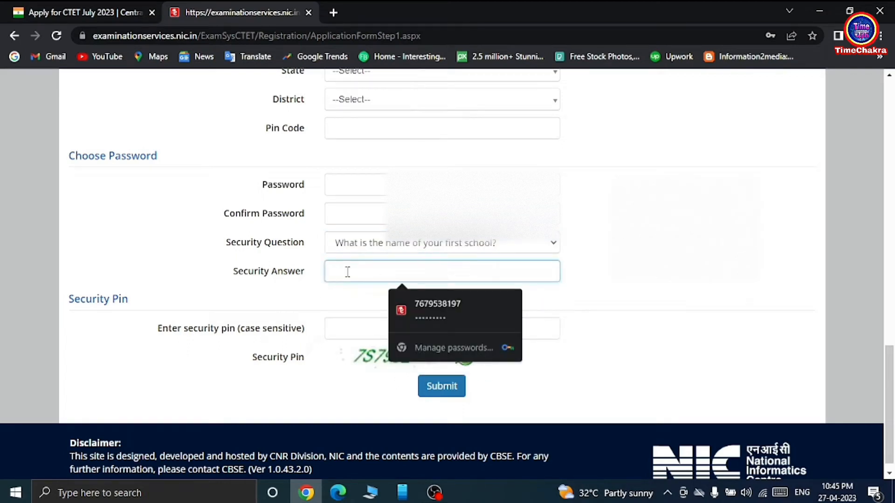
pyautogui.click(192, 269)
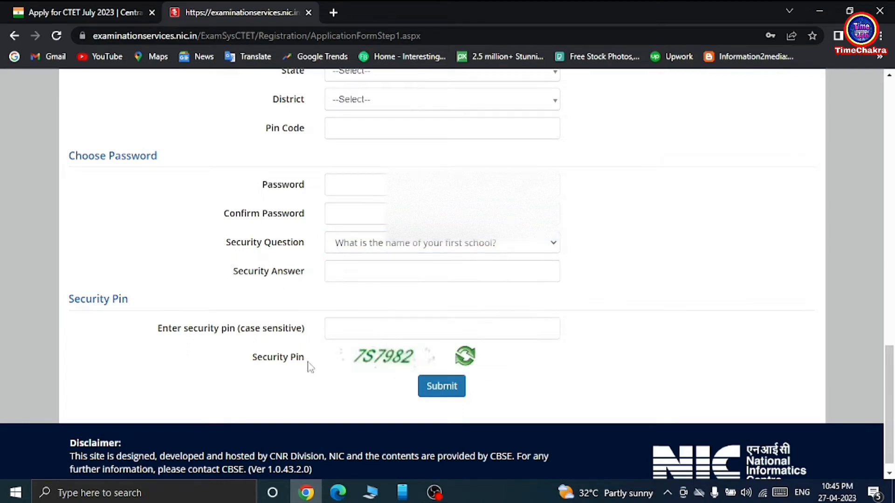
pyautogui.scroll(-1, 356, 323)
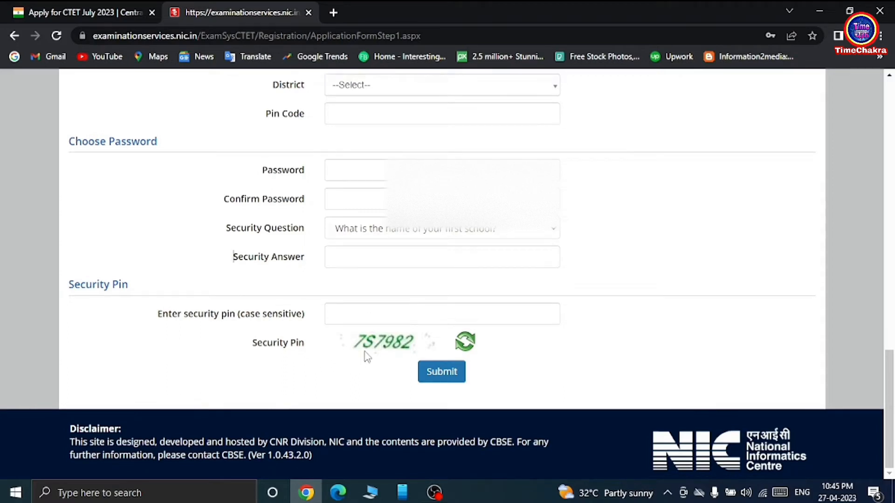
pyautogui.click(366, 313)
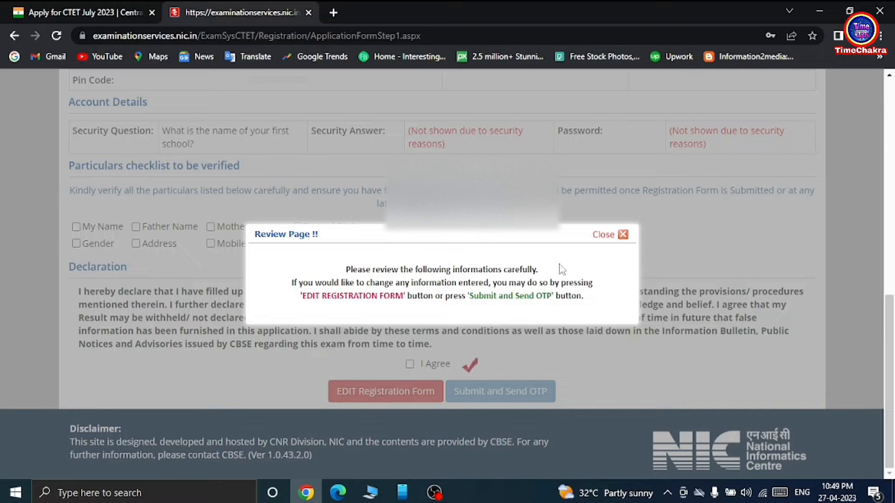
# Step: Dismiss the review notice and mark all eight particulars in the checklist as verified, from My Name to Email ID
pyautogui.click(606, 235)
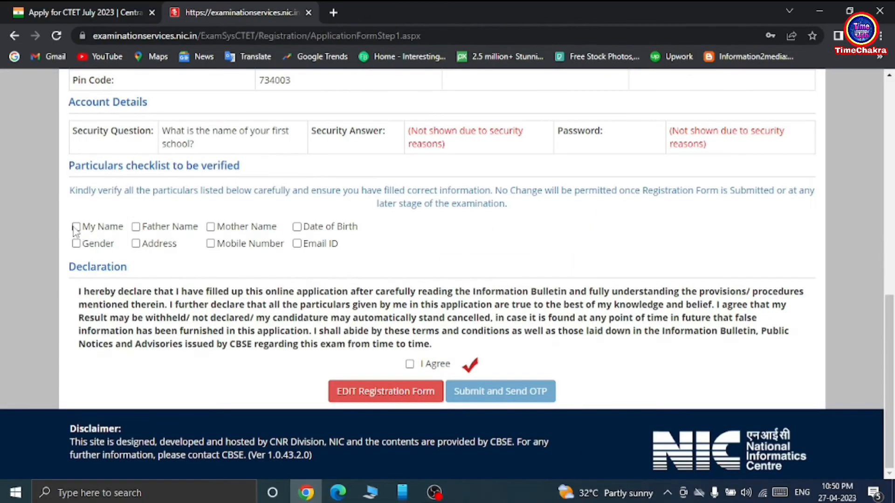
pyautogui.click(76, 227)
pyautogui.click(136, 227)
pyautogui.click(211, 227)
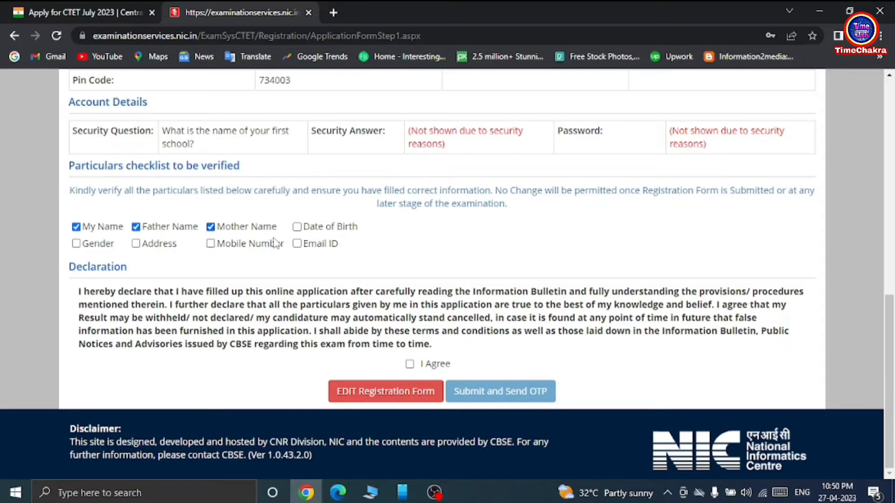
pyautogui.click(296, 227)
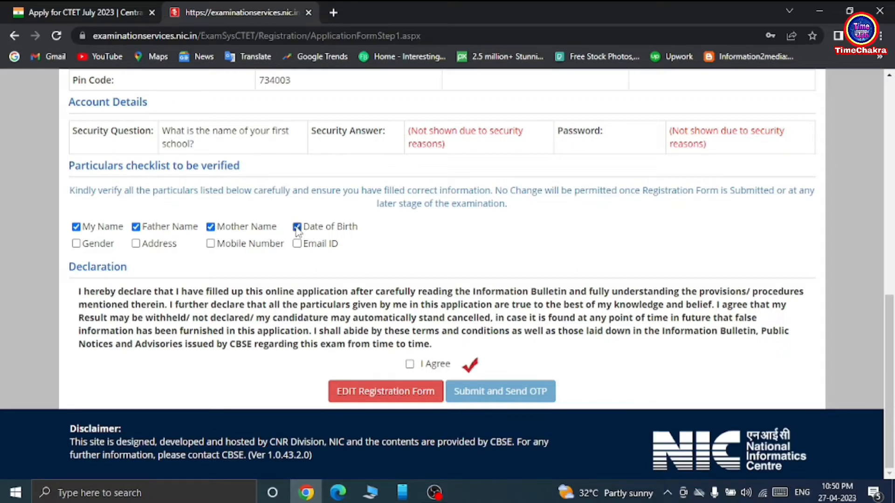
pyautogui.click(76, 244)
pyautogui.click(136, 244)
pyautogui.click(211, 244)
pyautogui.click(297, 244)
# Step: Agree to the declaration, submit the registration form with OTP confirmation and go to the mobile one-time password field
pyautogui.click(411, 365)
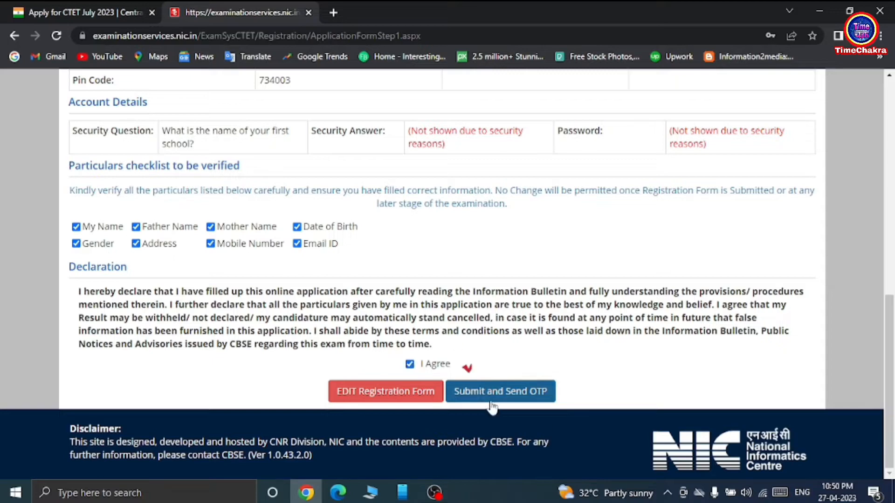
pyautogui.click(517, 400)
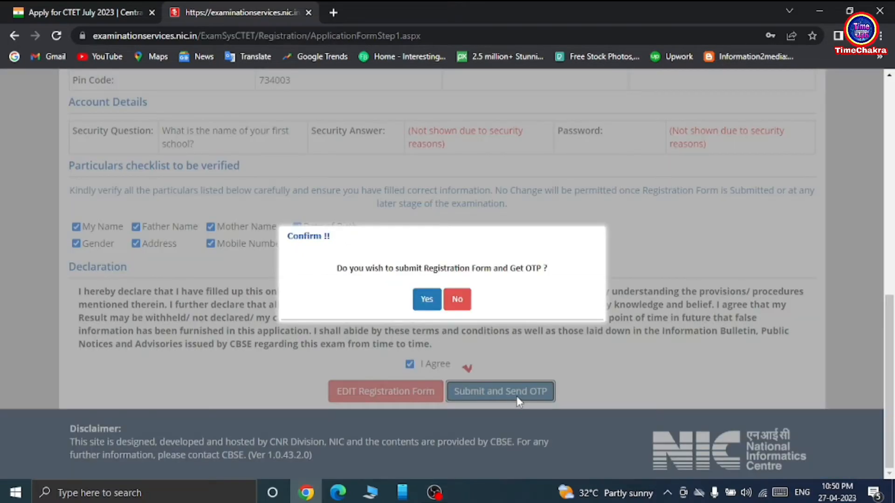
pyautogui.click(426, 300)
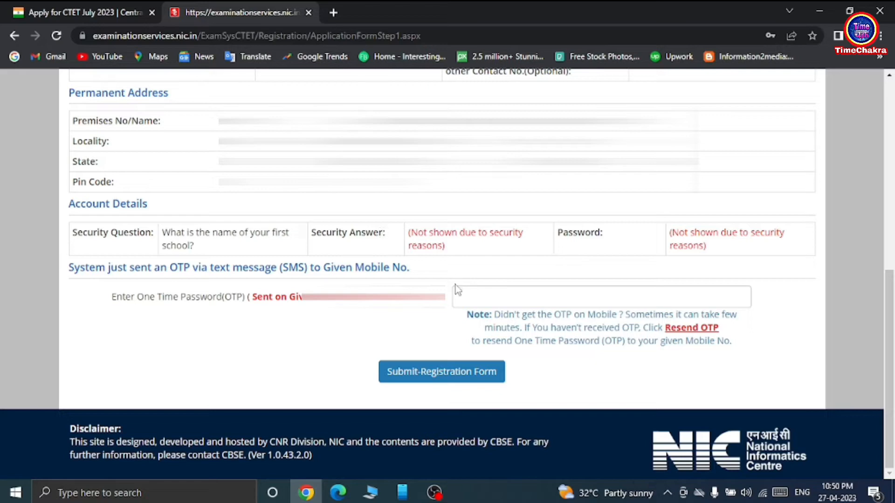
pyautogui.click(480, 298)
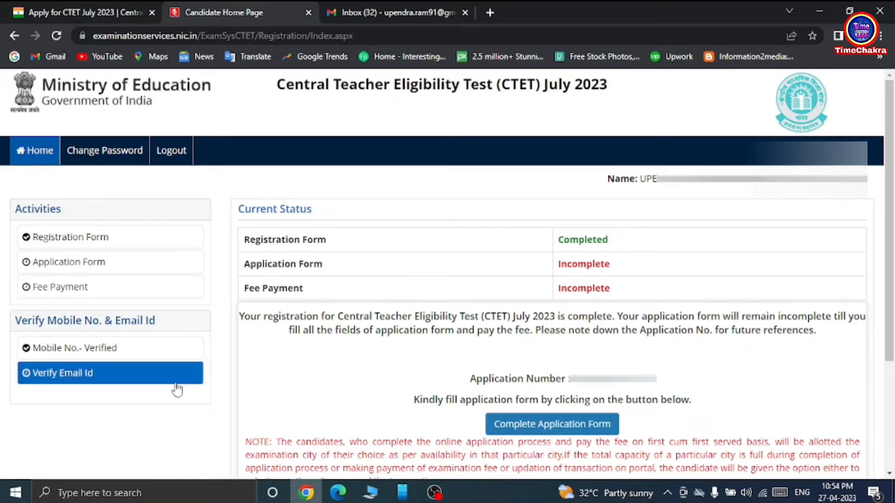
# Step: Verify the registered email ID with the security pin and the emailed one-time password, and return to the candidate home page
pyautogui.click(64, 382)
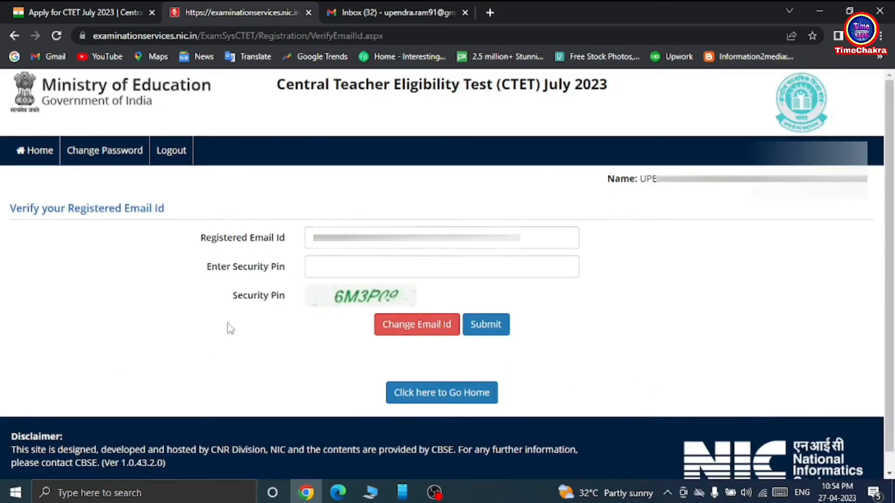
pyautogui.click(367, 272)
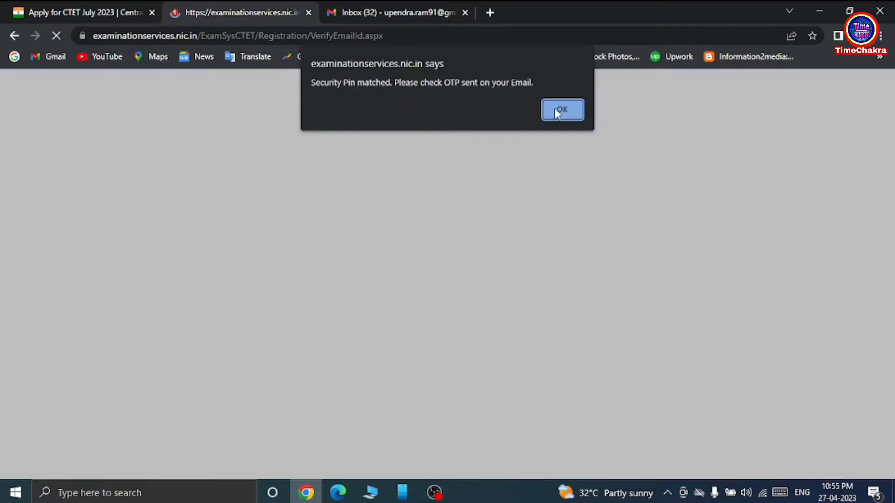
pyautogui.click(561, 110)
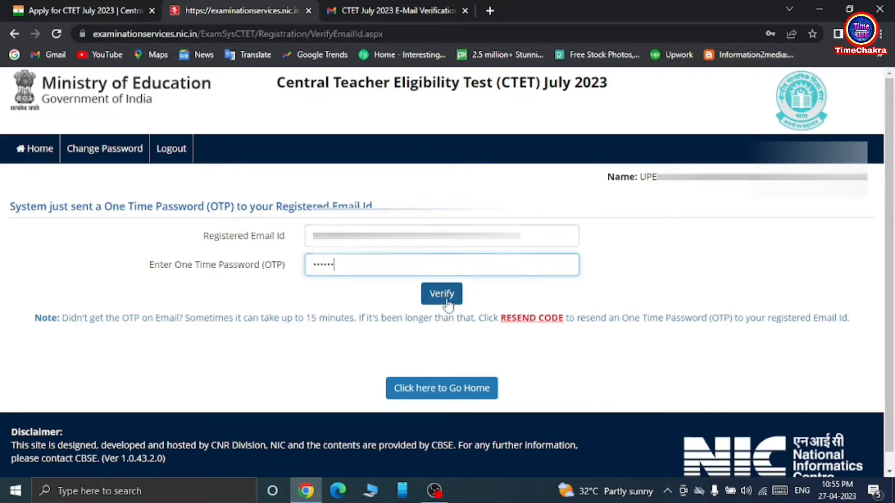
pyautogui.click(445, 298)
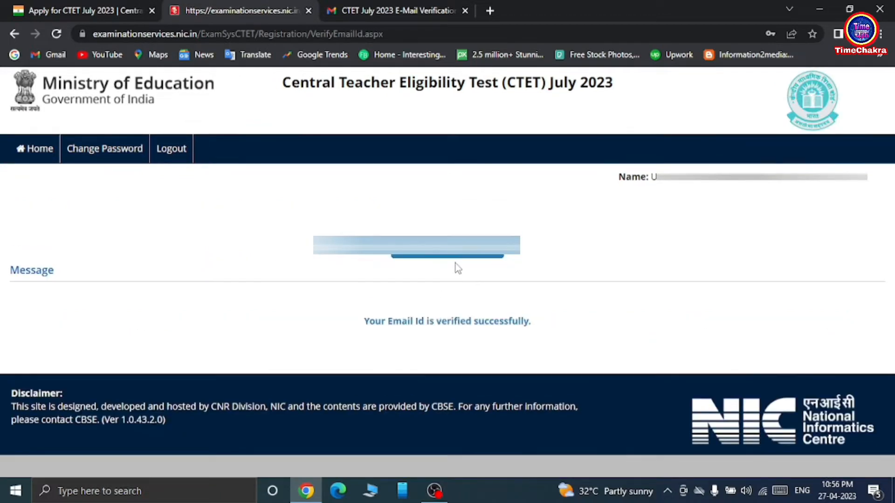
pyautogui.click(447, 257)
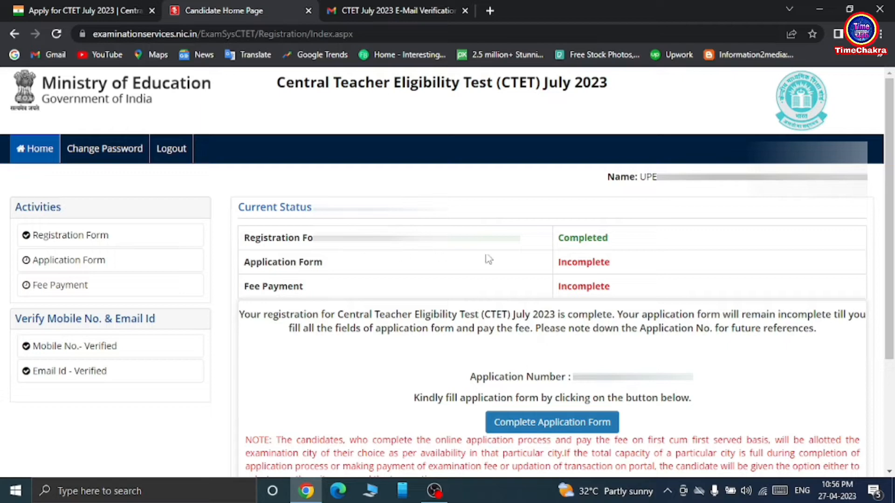
# Step: Open the application form from the candidate home page and go to its Personal Detail section
pyautogui.click(82, 352)
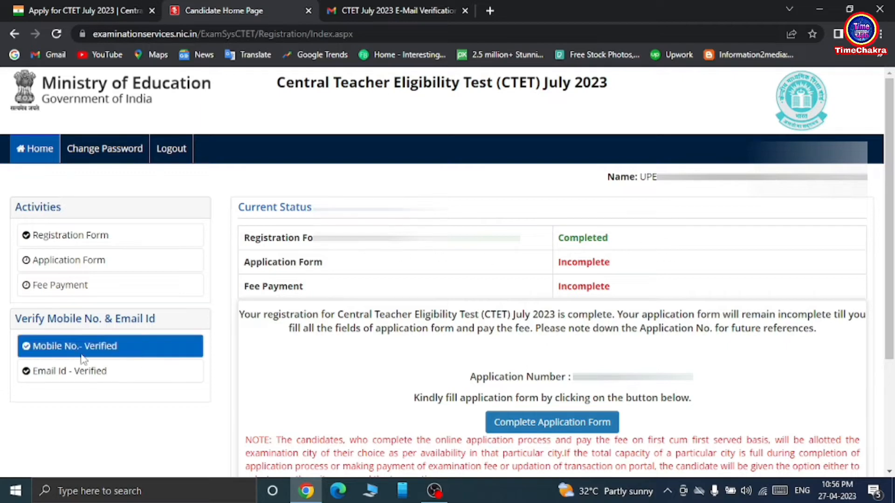
pyautogui.click(87, 264)
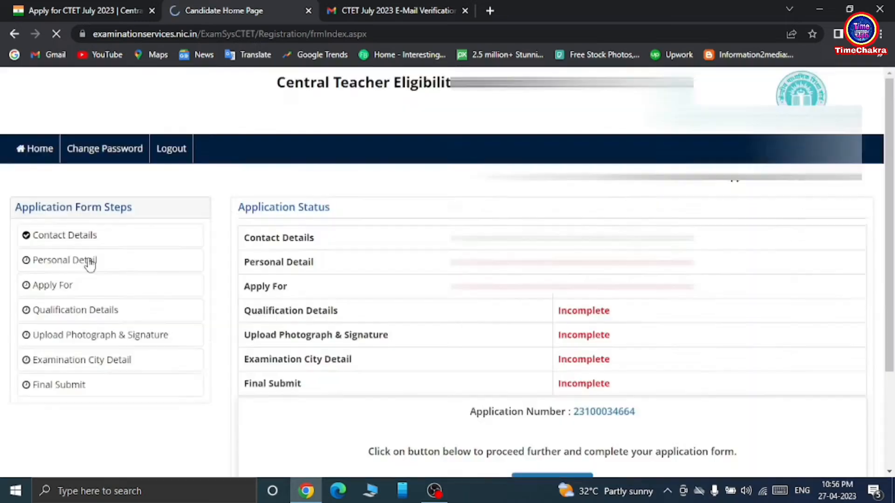
pyautogui.click(87, 260)
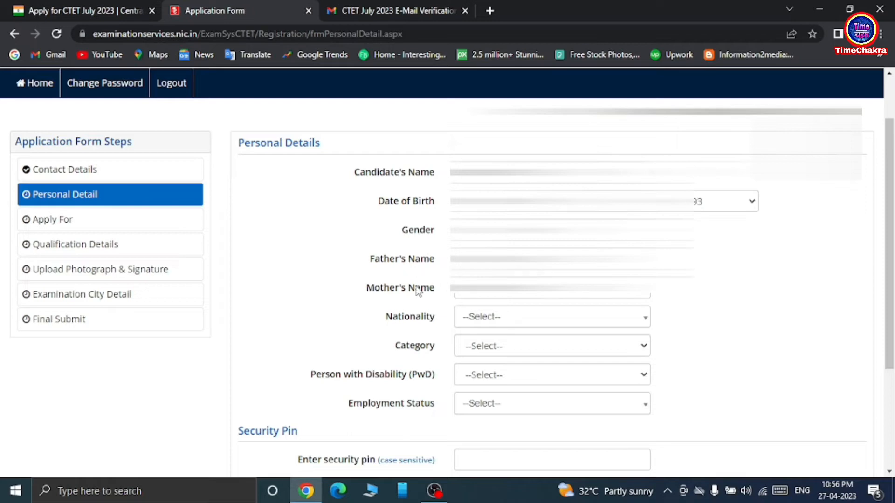
# Step: Set the candidate's nationality to Indian and the category to SC in the personal details
pyautogui.click(521, 325)
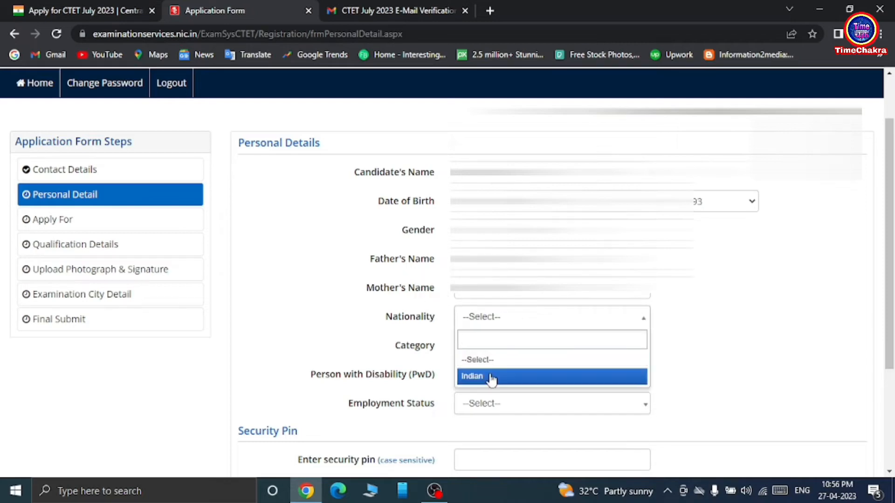
pyautogui.click(490, 377)
pyautogui.click(491, 347)
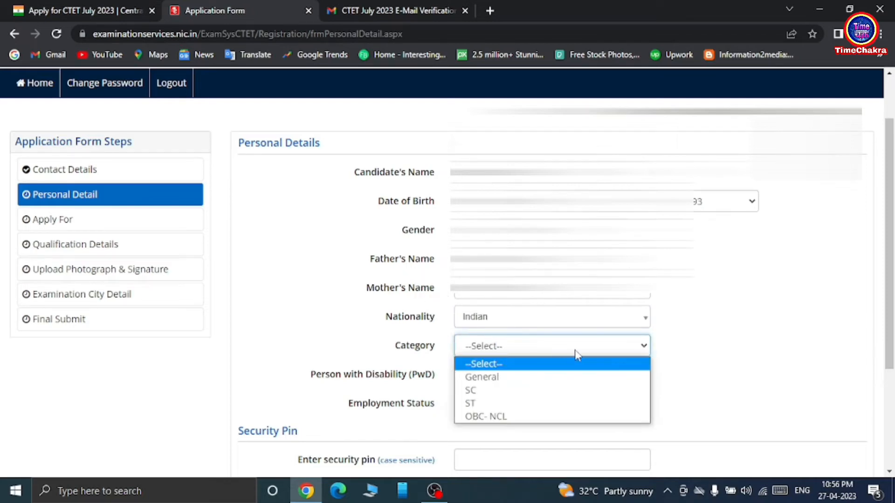
pyautogui.scroll(-1, 575, 351)
pyautogui.click(504, 281)
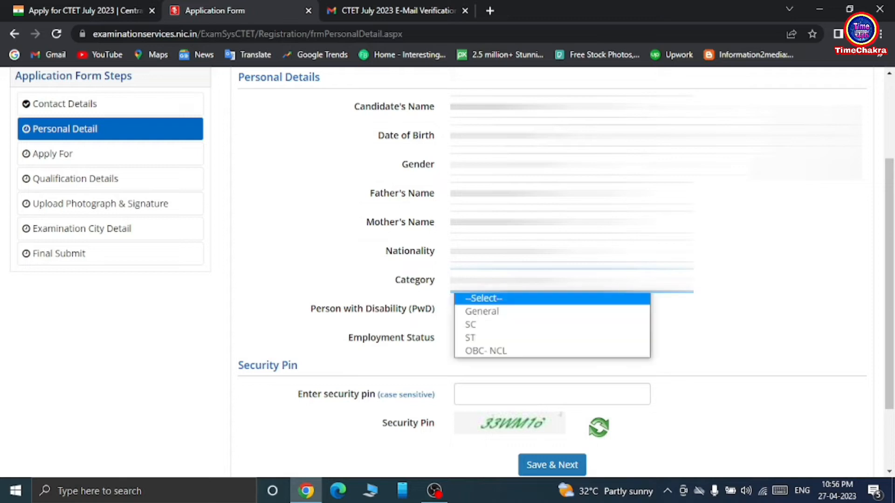
pyautogui.click(472, 323)
# Step: Set Person with Disability (PwD) to No and the employment status to Not Employed
pyautogui.click(475, 310)
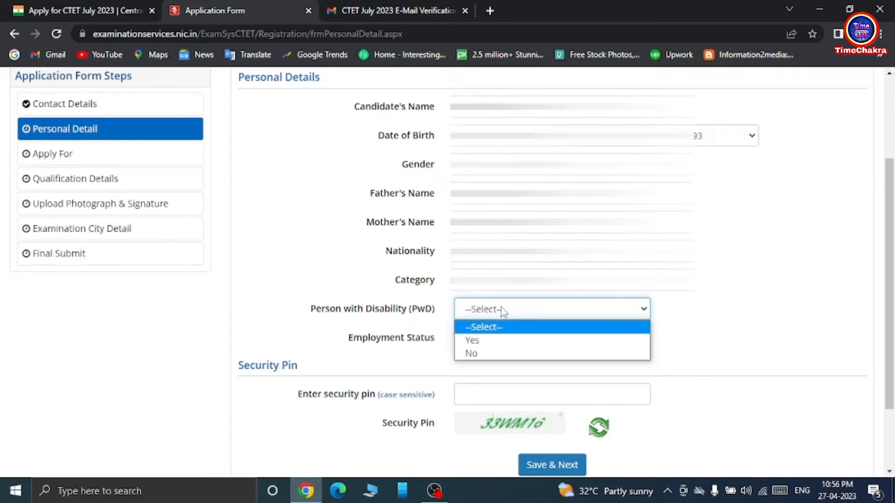
pyautogui.click(484, 353)
pyautogui.scroll(-1, 508, 326)
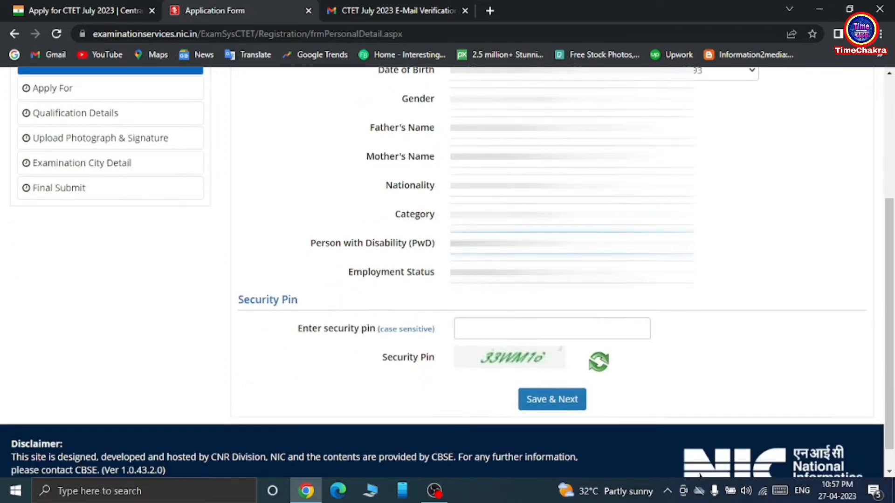
pyautogui.click(522, 273)
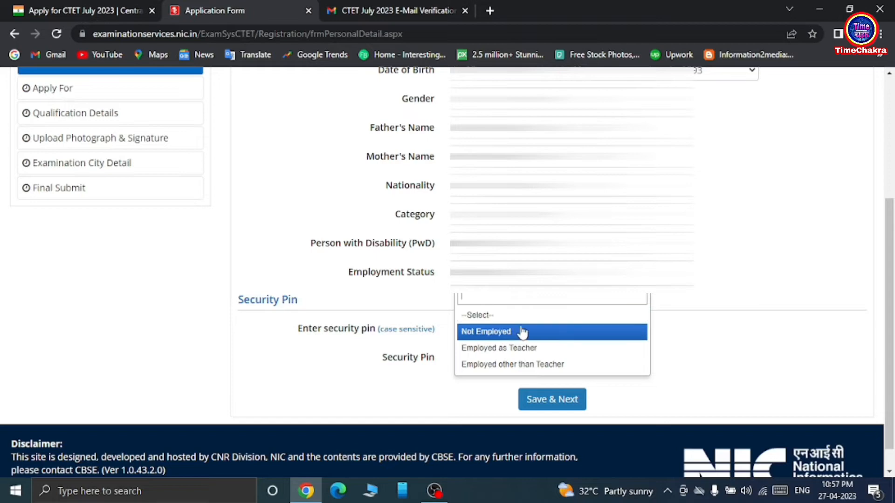
pyautogui.scroll(1, 522, 332)
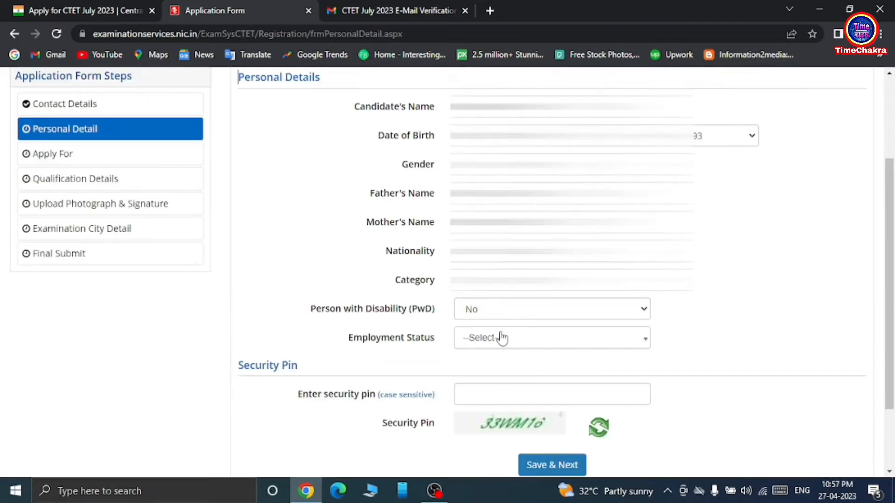
pyautogui.click(501, 338)
pyautogui.click(498, 397)
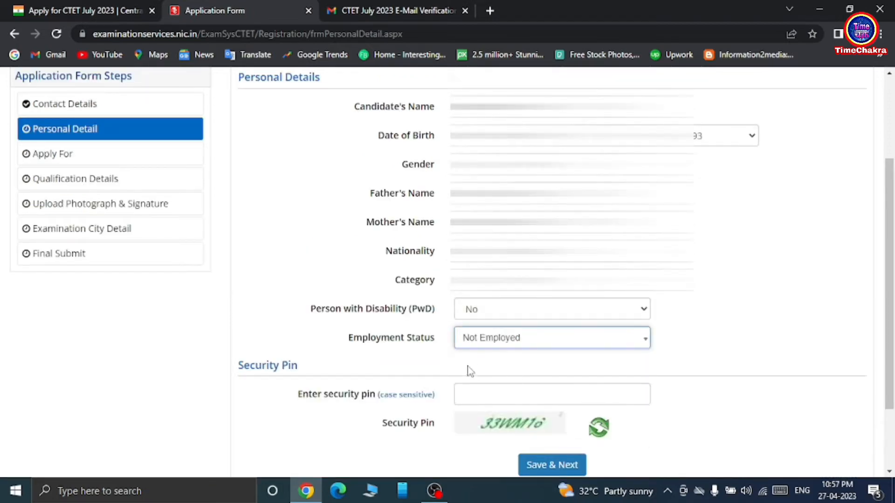
# Step: Enter the displayed security pin and save the personal details to continue to the Apply For section
pyautogui.scroll(-2, 467, 366)
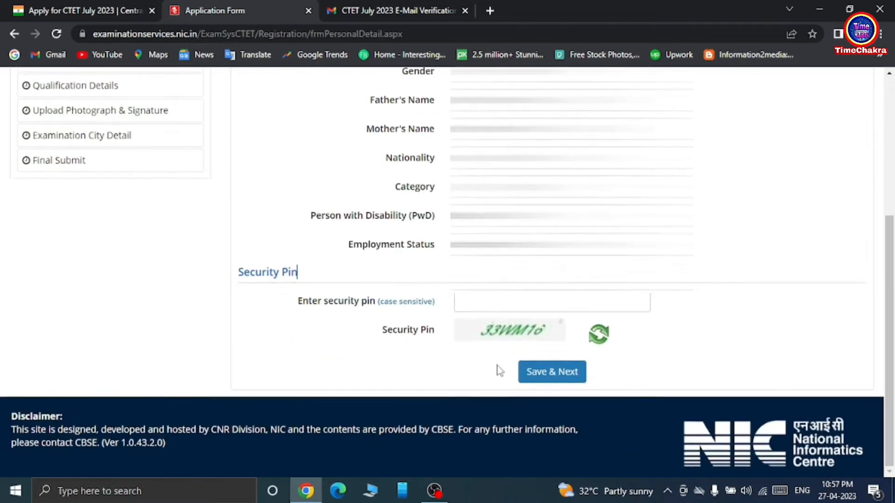
pyautogui.scroll(2, 489, 380)
pyautogui.scroll(-2, 482, 390)
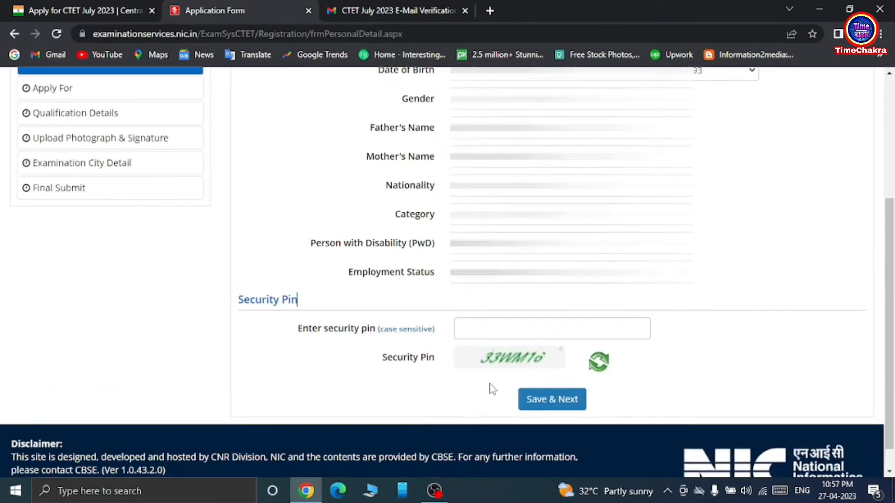
pyautogui.click(492, 329)
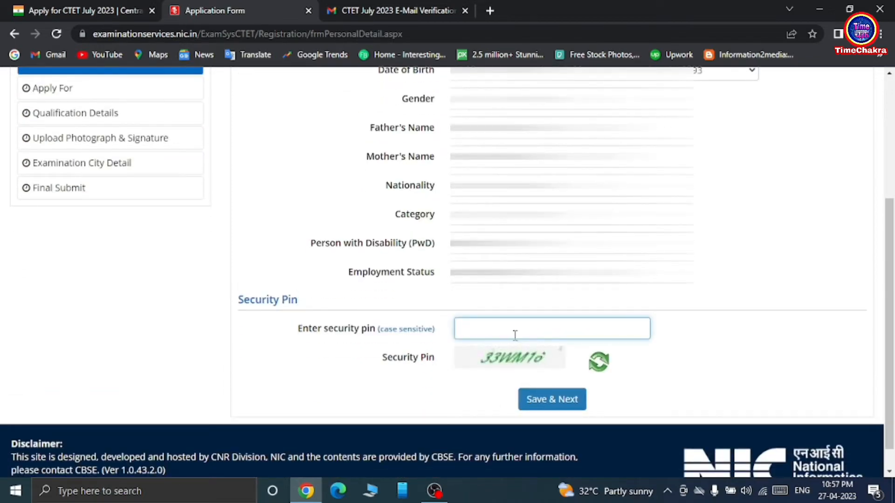
pyautogui.write('33')
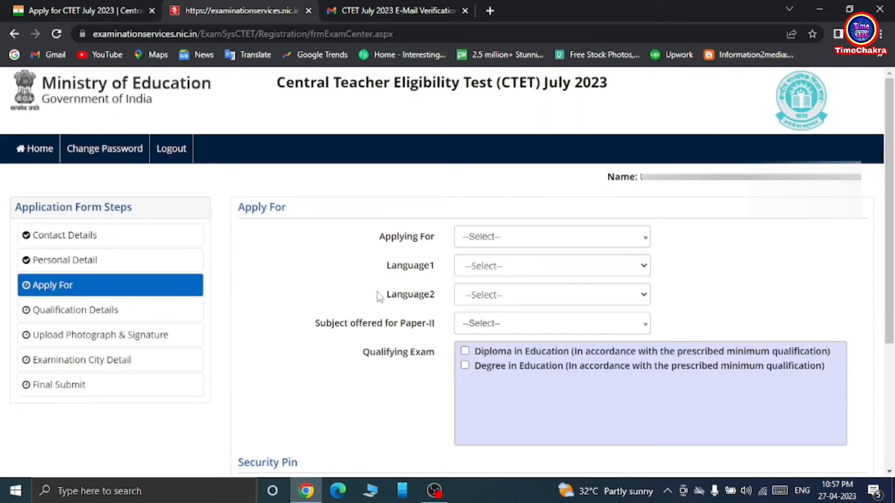
# Step: Set the Applying For choice to Both (Paper-I and Paper-II)
pyautogui.click(643, 240)
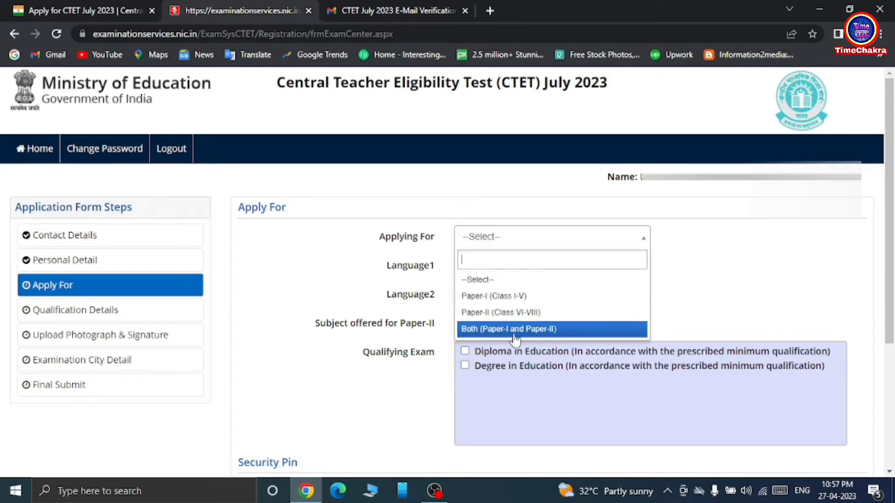
pyautogui.click(305, 273)
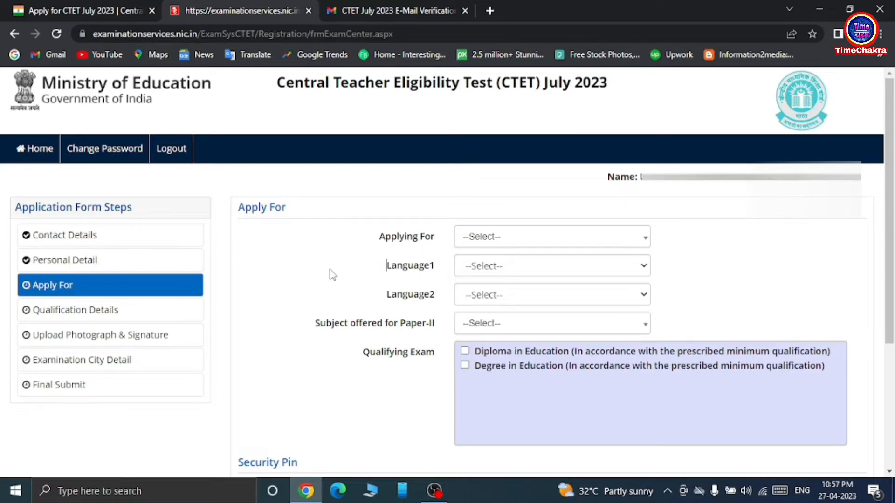
pyautogui.click(631, 243)
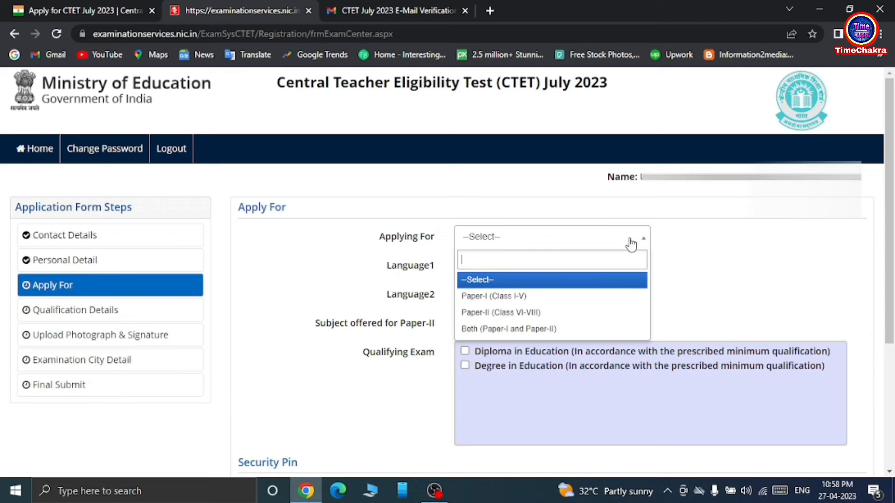
pyautogui.click(540, 329)
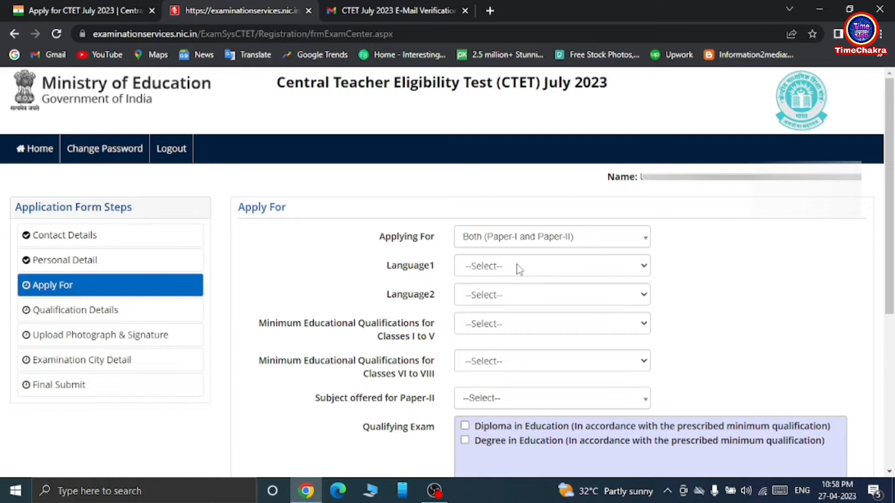
# Step: Set Language1 to Hindi and Language2 to English in the Apply For section
pyautogui.click(516, 267)
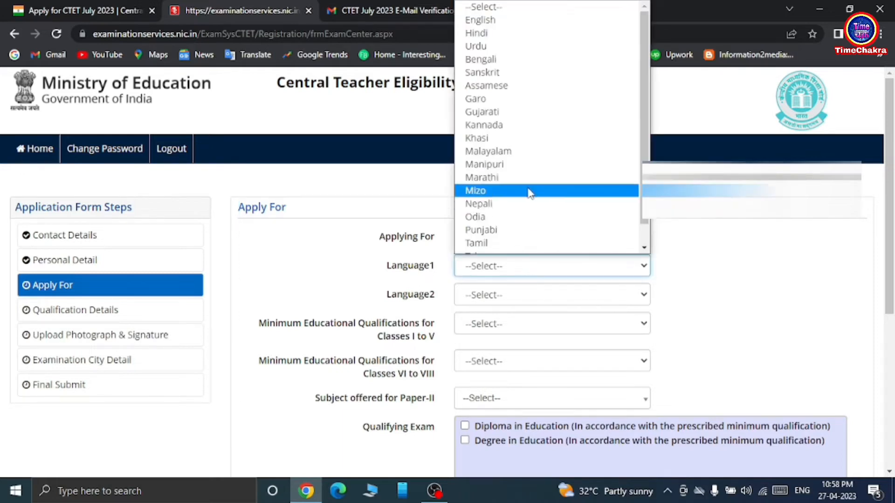
pyautogui.click(518, 33)
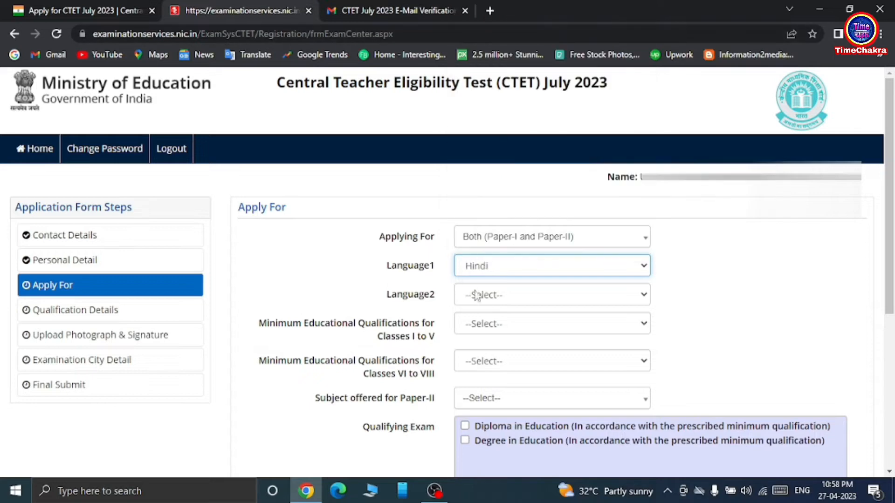
pyautogui.click(506, 302)
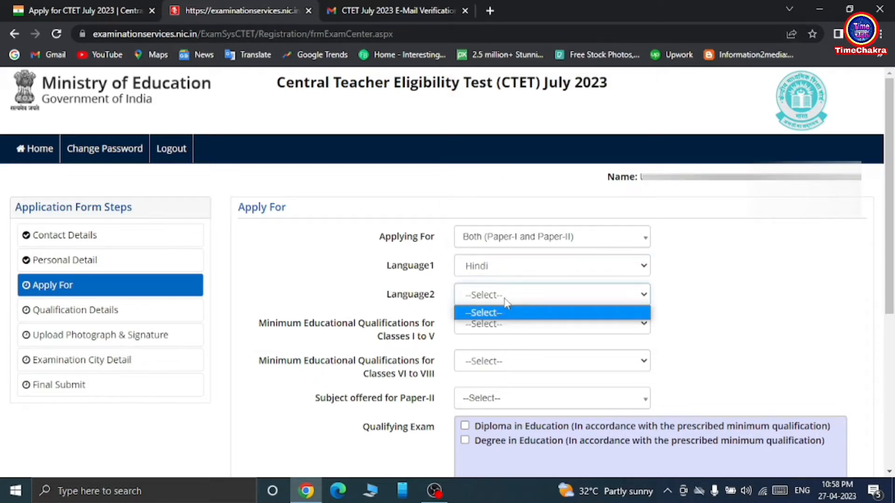
pyautogui.click(507, 301)
pyautogui.click(565, 299)
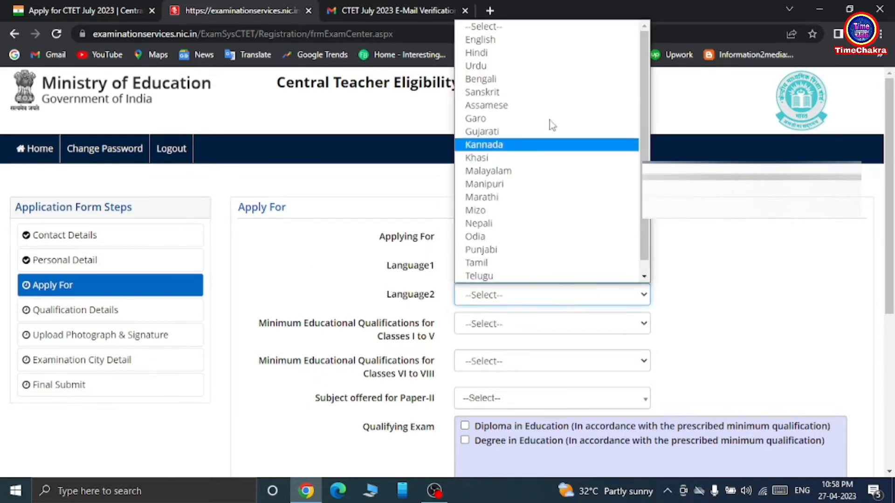
pyautogui.click(495, 40)
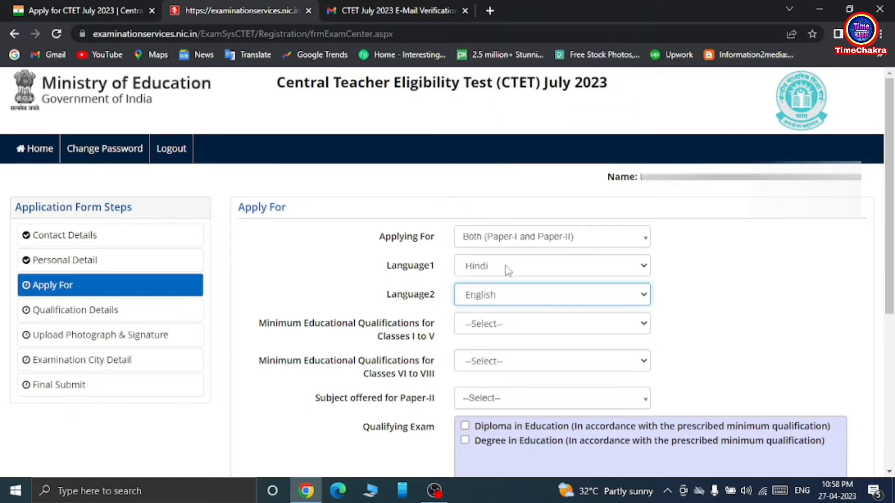
pyautogui.click(695, 285)
pyautogui.scroll(-2, 695, 286)
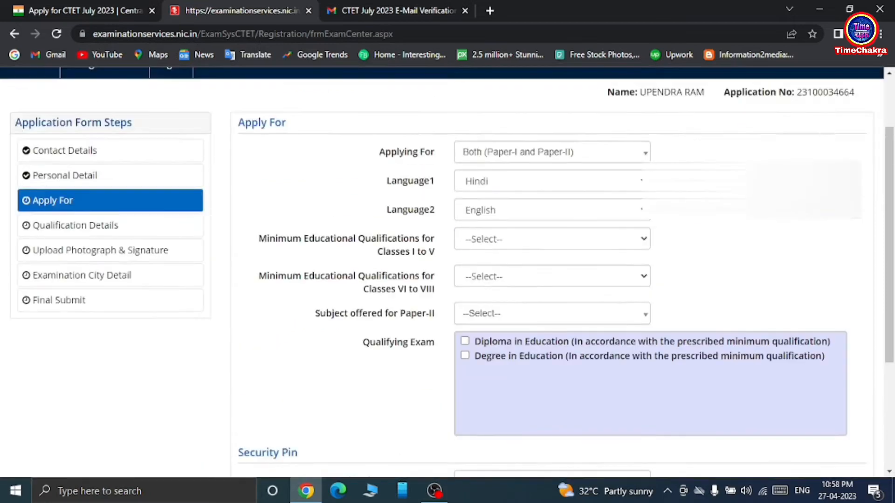
pyautogui.scroll(2, 378, 359)
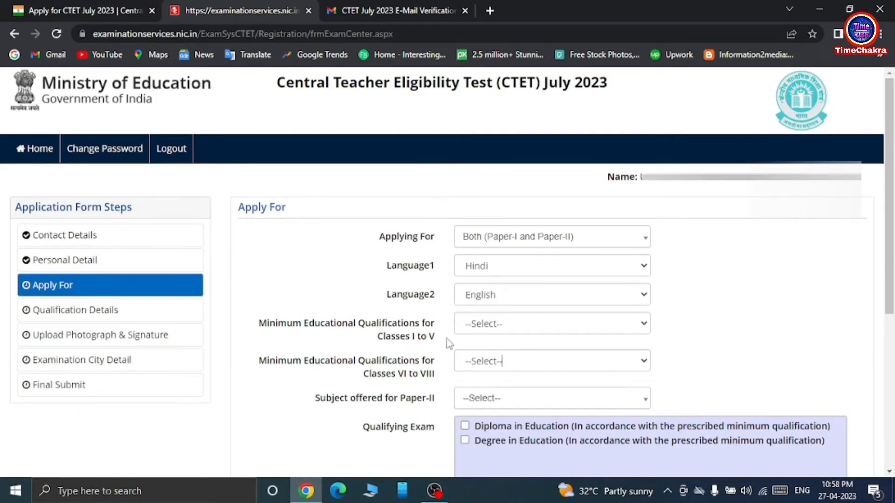
# Step: Review the qualification descriptions for Classes I to V and set the minimum educational qualification to 5
pyautogui.scroll(-1, 665, 316)
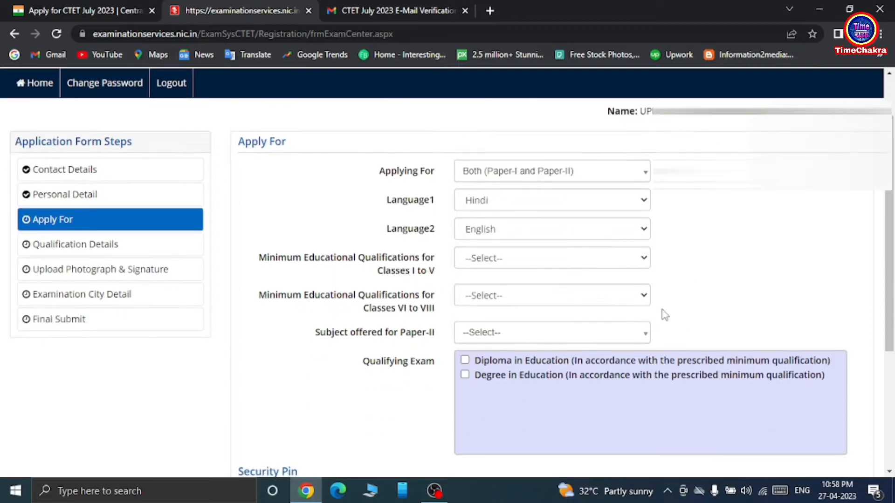
pyautogui.click(625, 256)
pyautogui.scroll(-3, 236, 375)
pyautogui.scroll(-3, 236, 375)
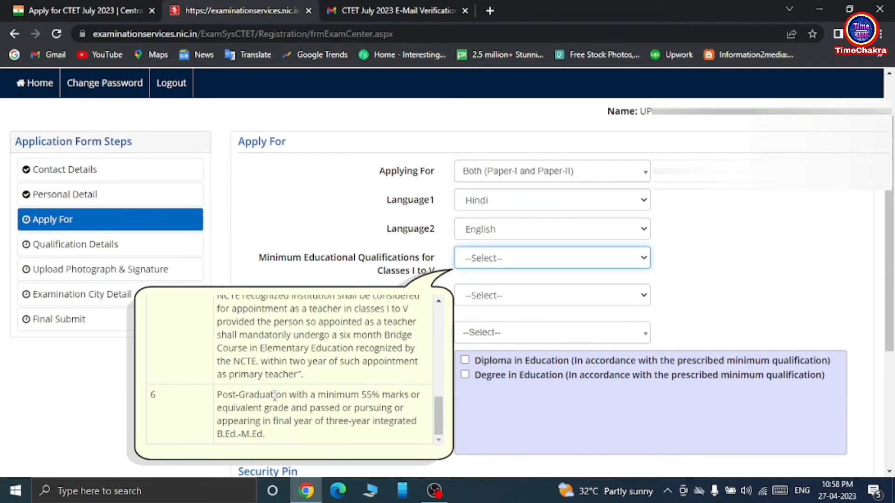
pyautogui.scroll(5, 275, 395)
pyautogui.scroll(-5, 285, 383)
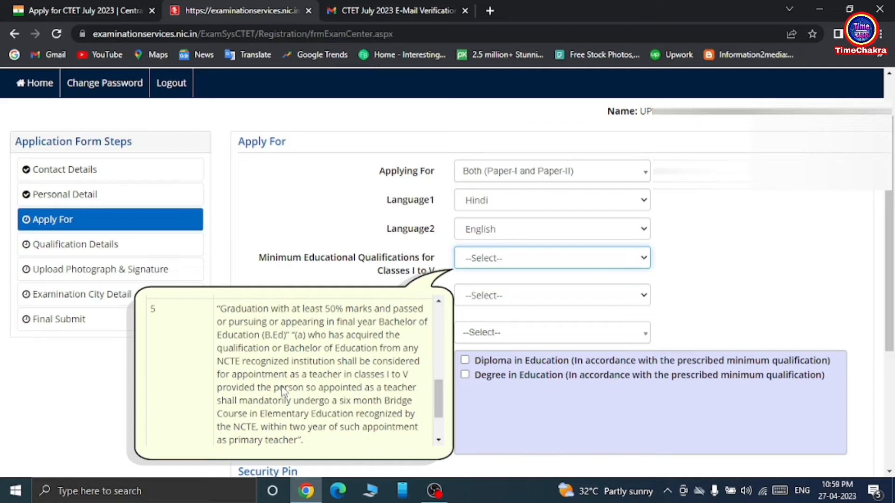
pyautogui.scroll(-6, 282, 391)
pyautogui.write('5')
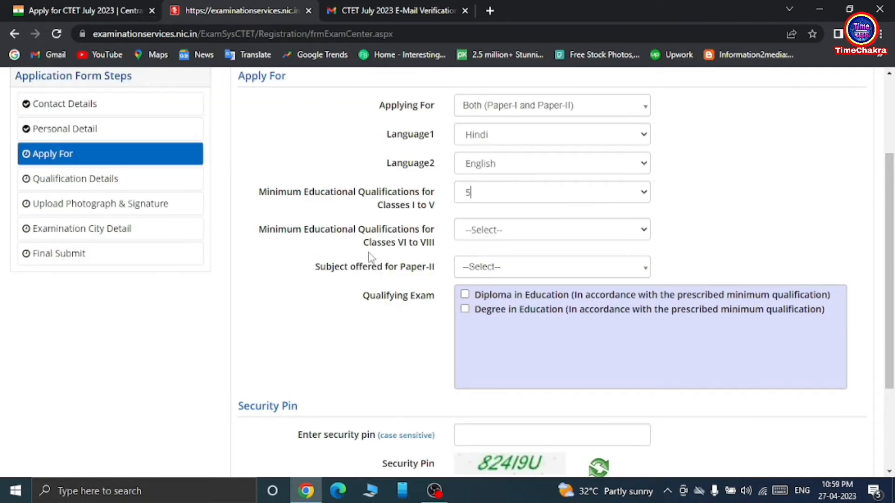
# Step: Review the qualification descriptions for Classes VI to VIII and set the minimum educational qualification to 2
pyautogui.click(574, 238)
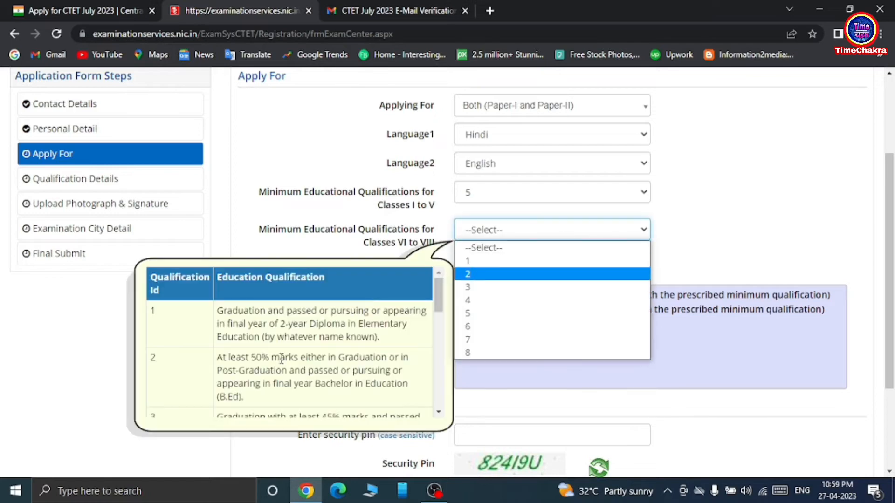
pyautogui.scroll(-8, 277, 369)
pyautogui.scroll(-3, 276, 369)
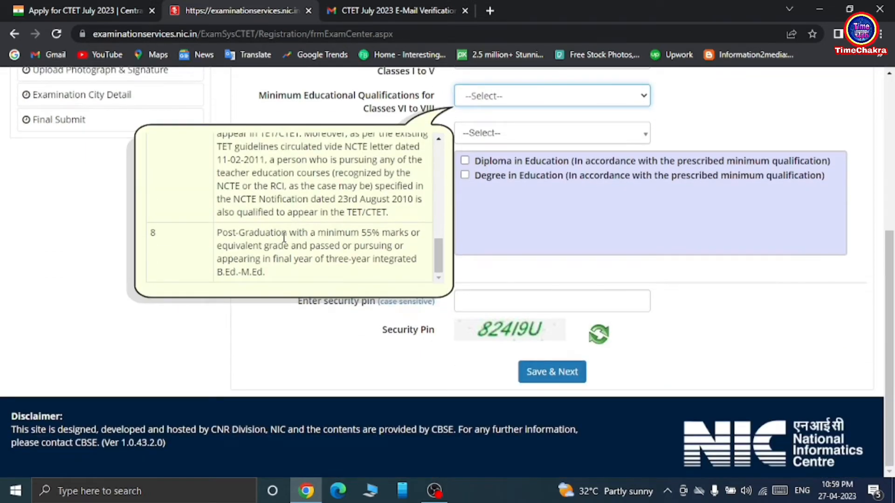
pyautogui.scroll(3, 315, 246)
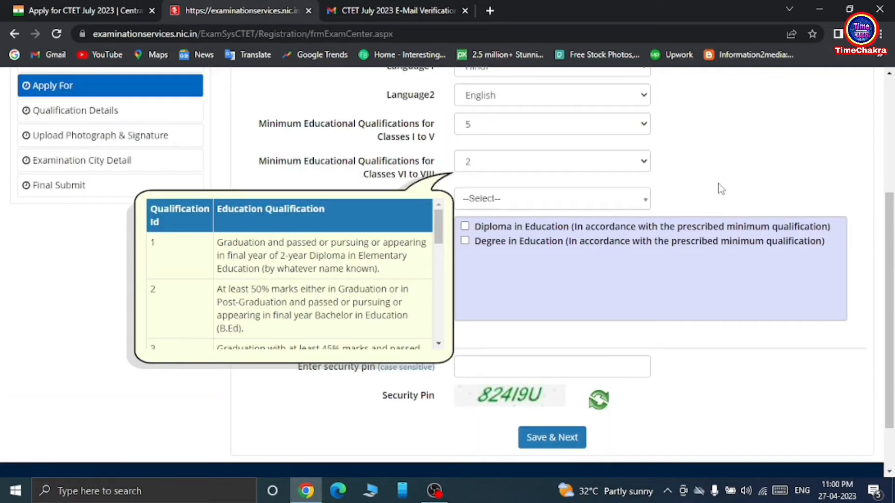
pyautogui.click(718, 185)
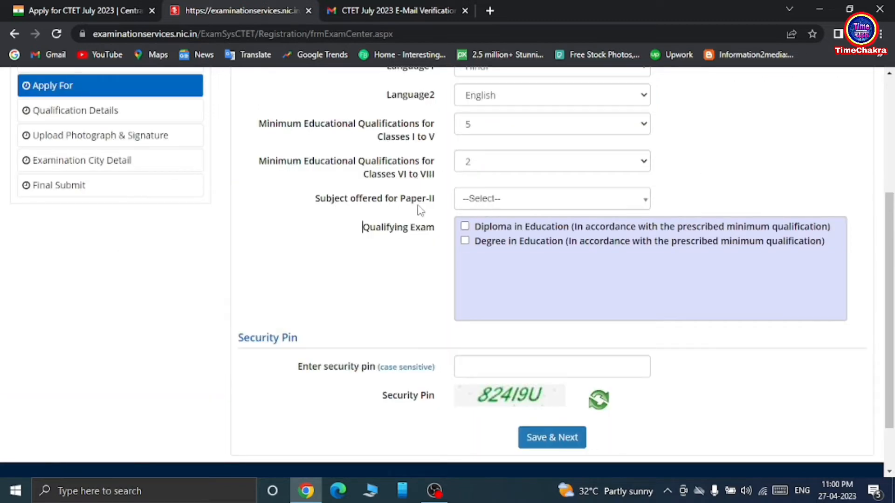
# Step: Set the subject offered for Paper-II to Social Science and select Degree in Education as the qualifying exam
pyautogui.click(561, 200)
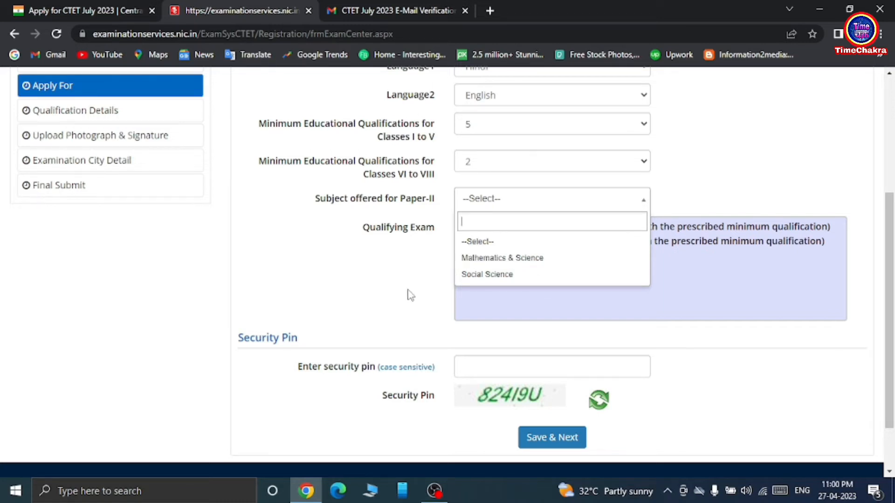
pyautogui.click(498, 277)
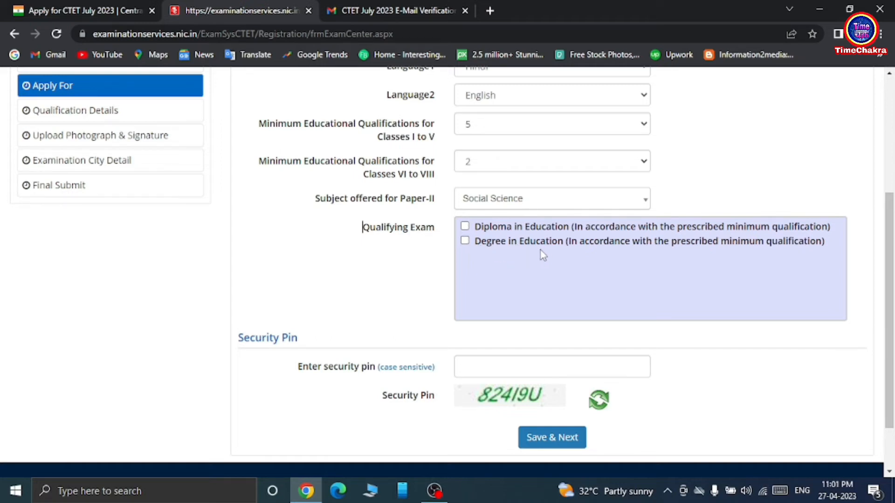
pyautogui.scroll(-2, 347, 276)
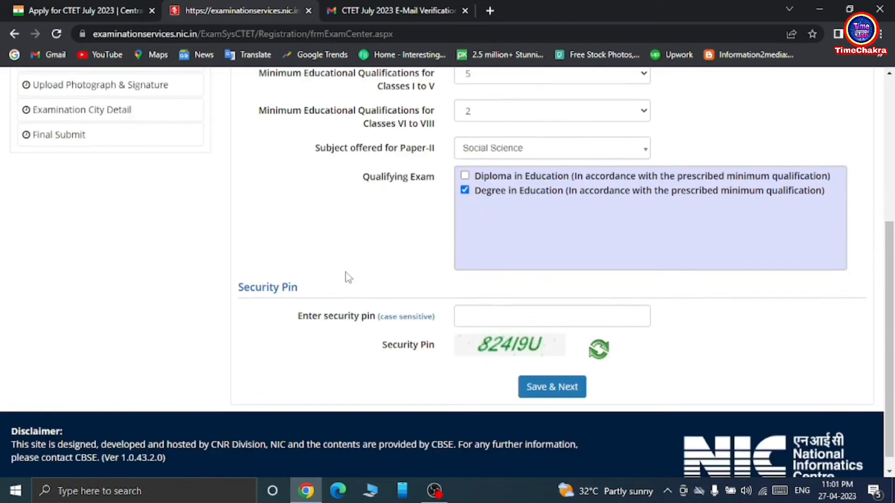
# Step: Enter the displayed security pin and save the Apply For section to continue to Qualification Details
pyautogui.click(496, 302)
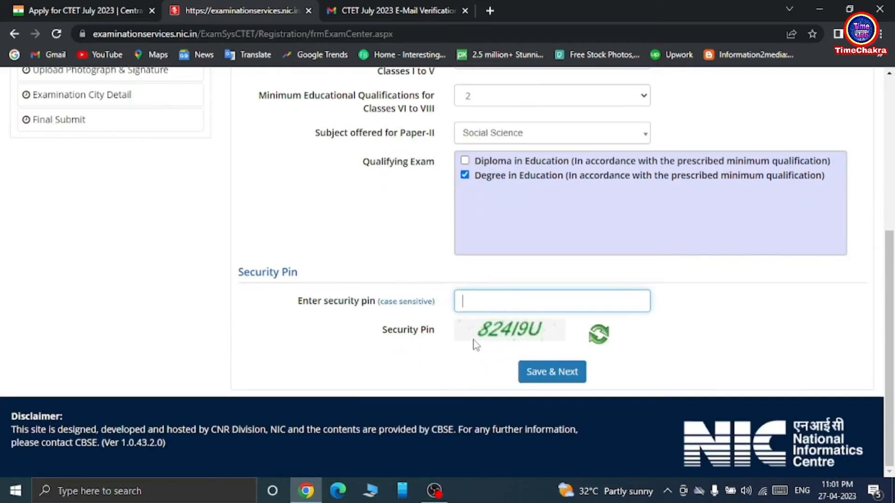
pyautogui.scroll(1, 509, 311)
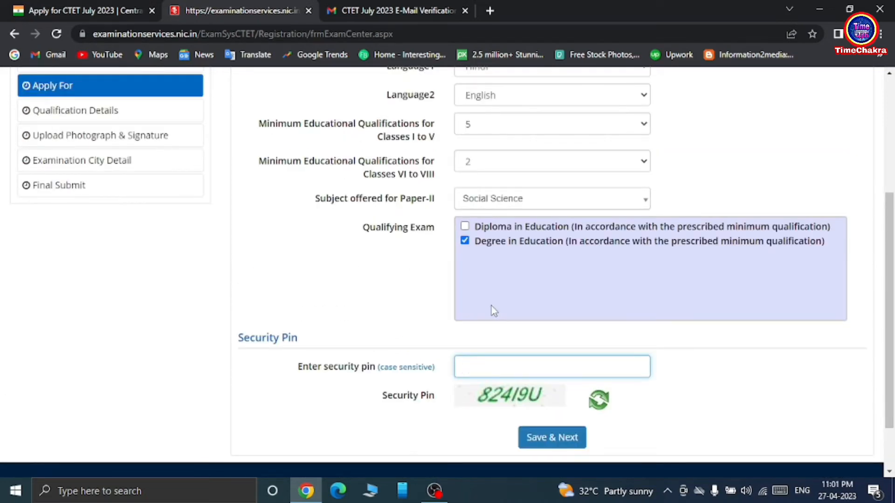
pyautogui.write('82419U')
pyautogui.scroll(-2, 522, 326)
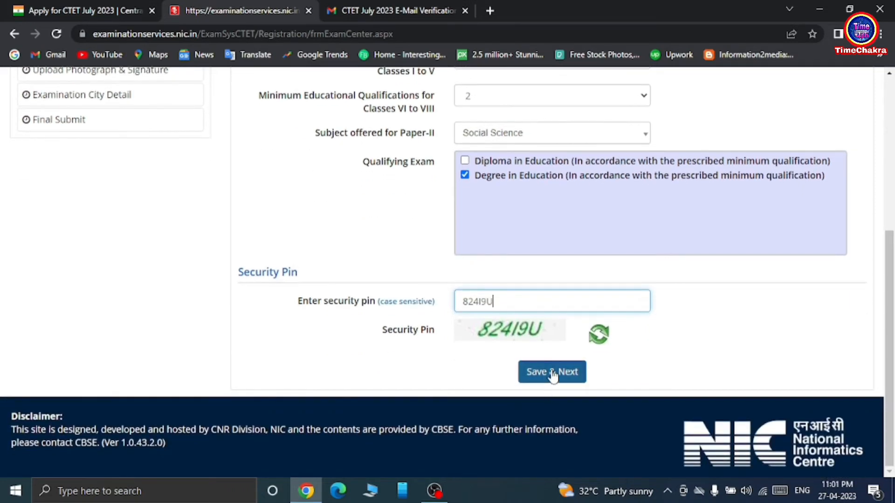
pyautogui.click(551, 372)
pyautogui.click(427, 302)
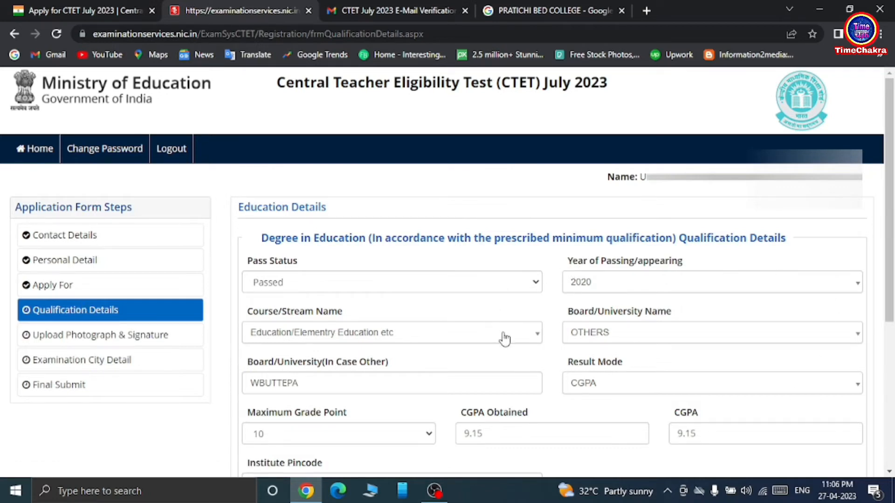
# Step: Examine the choices offered for Pass Status, Year of Passing and Course/Stream Name in the Degree in Education details
pyautogui.click(326, 280)
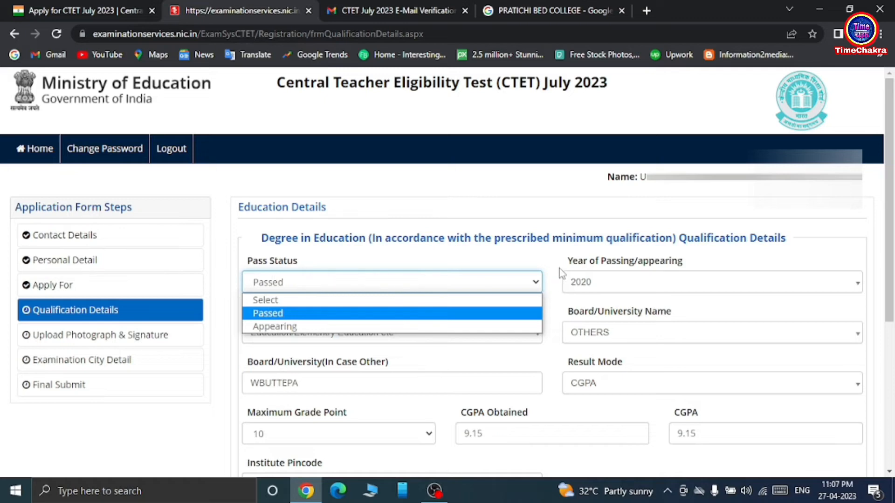
pyautogui.click(543, 216)
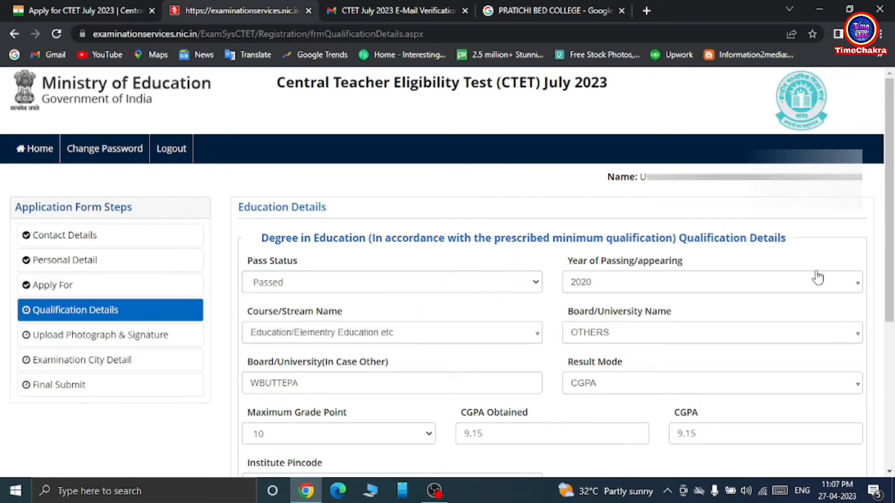
pyautogui.click(831, 288)
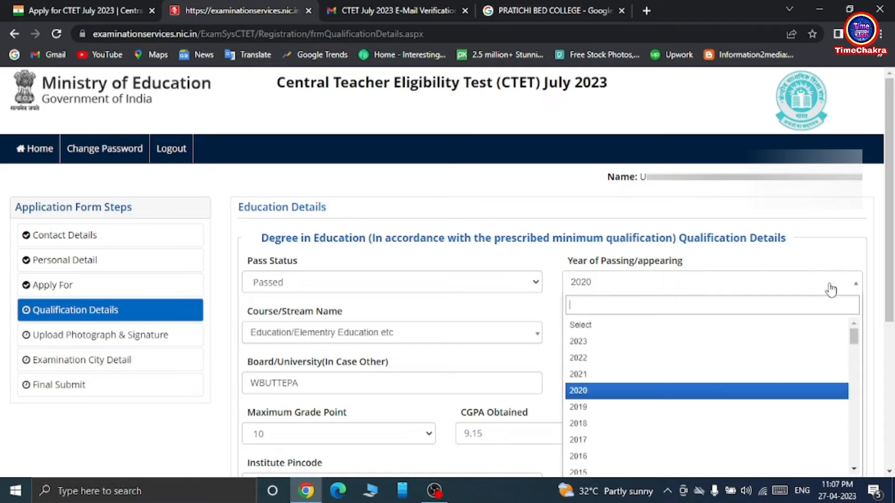
pyautogui.click(753, 214)
pyautogui.scroll(-1, 494, 249)
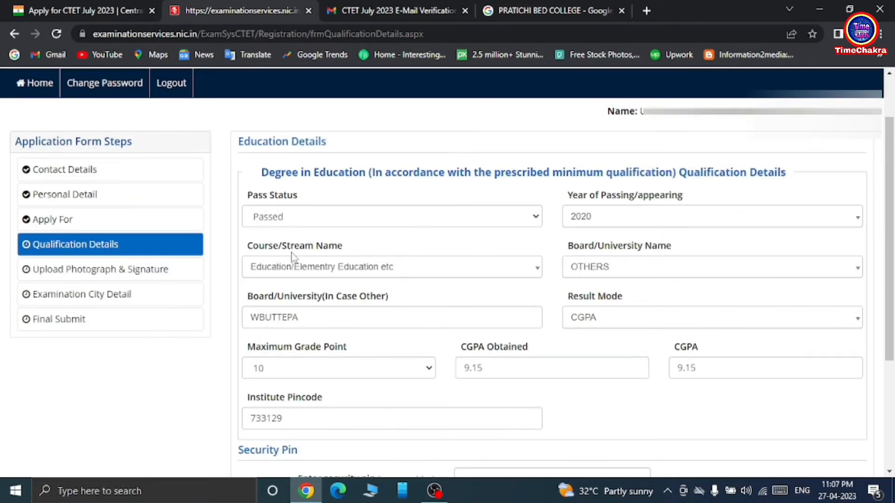
pyautogui.click(536, 270)
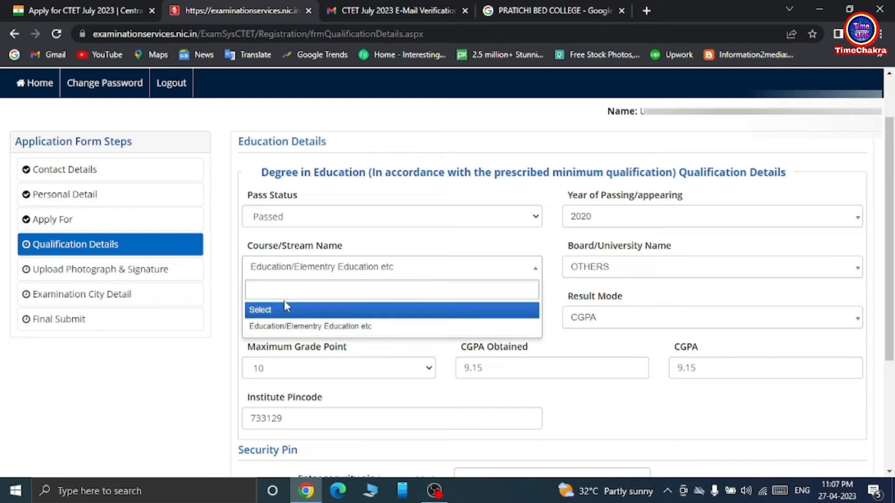
pyautogui.click(247, 241)
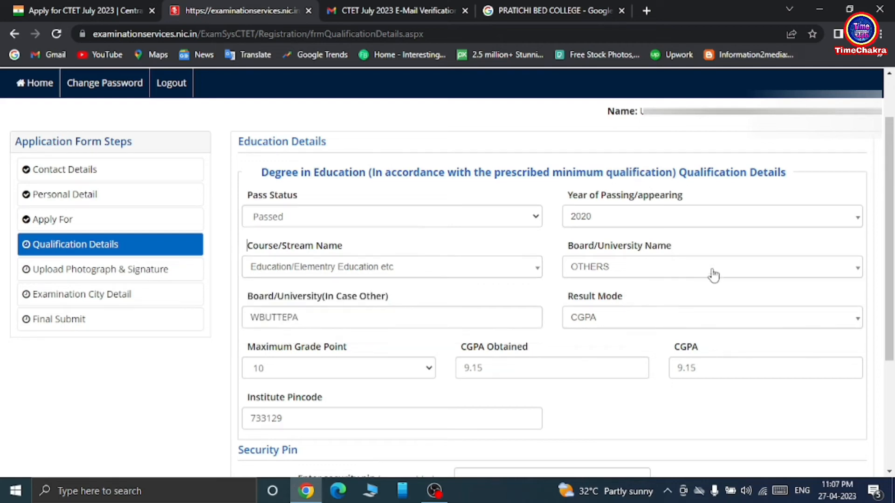
# Step: Examine the Board/University fields and the choices offered for Result Mode and Maximum Grade Point
pyautogui.click(856, 273)
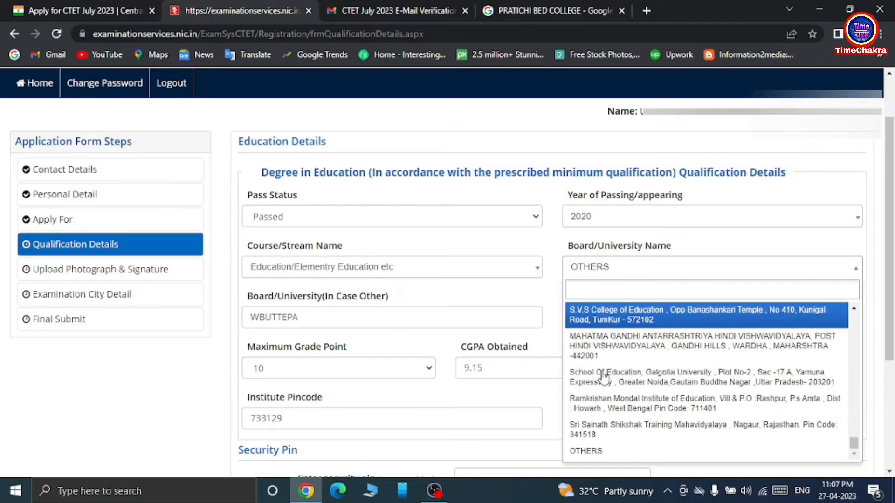
pyautogui.click(854, 309)
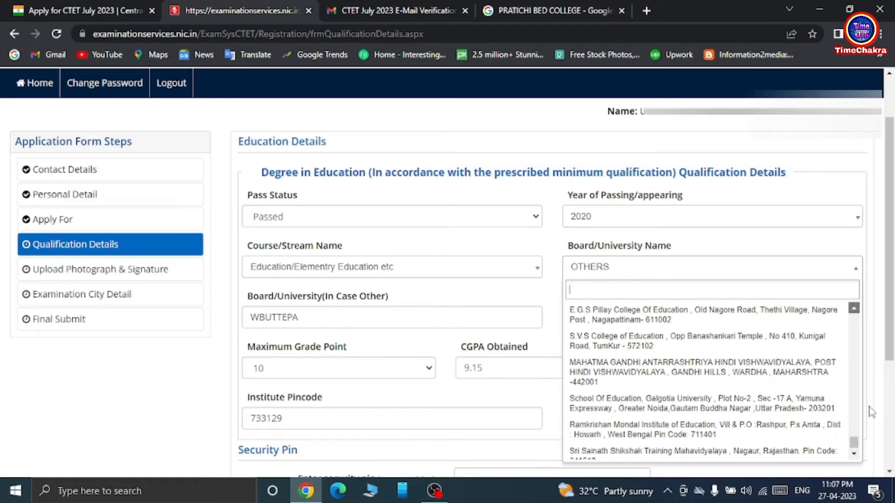
pyautogui.click(545, 293)
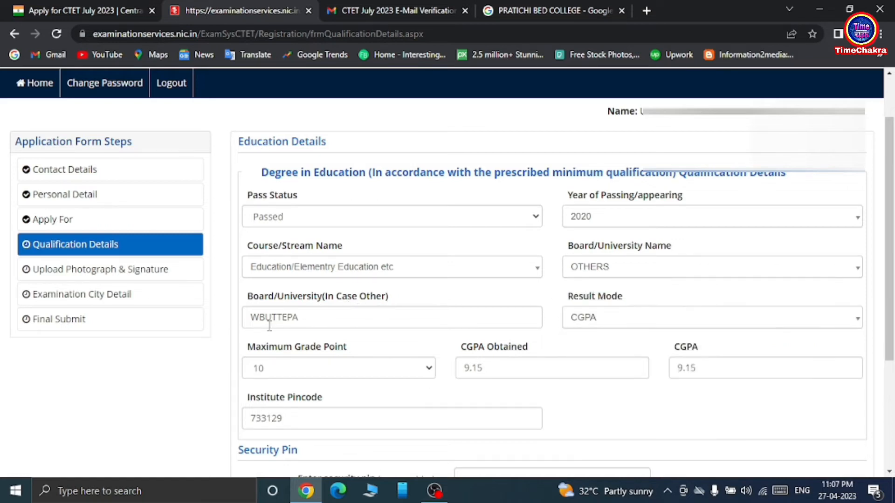
pyautogui.click(351, 320)
pyautogui.click(856, 326)
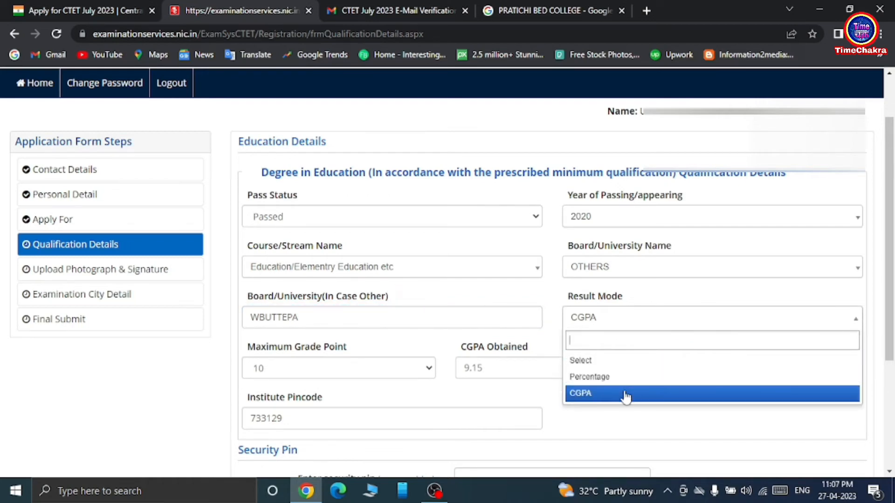
pyautogui.click(600, 426)
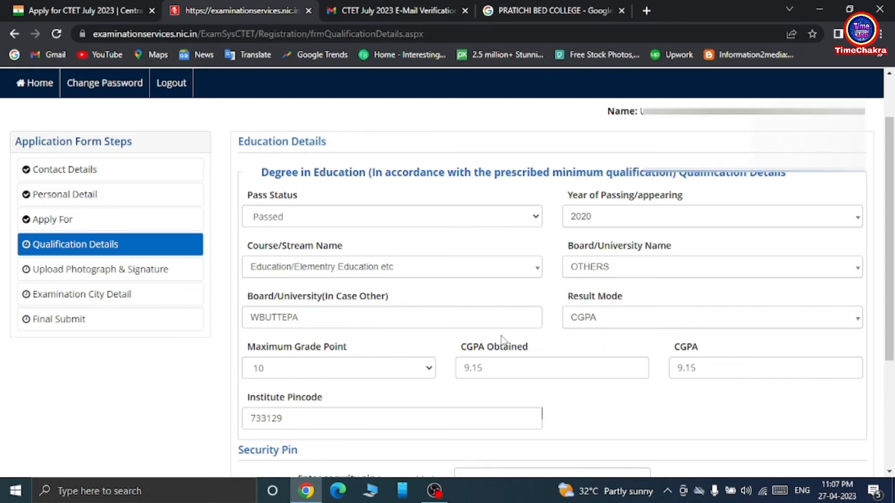
pyautogui.click(425, 371)
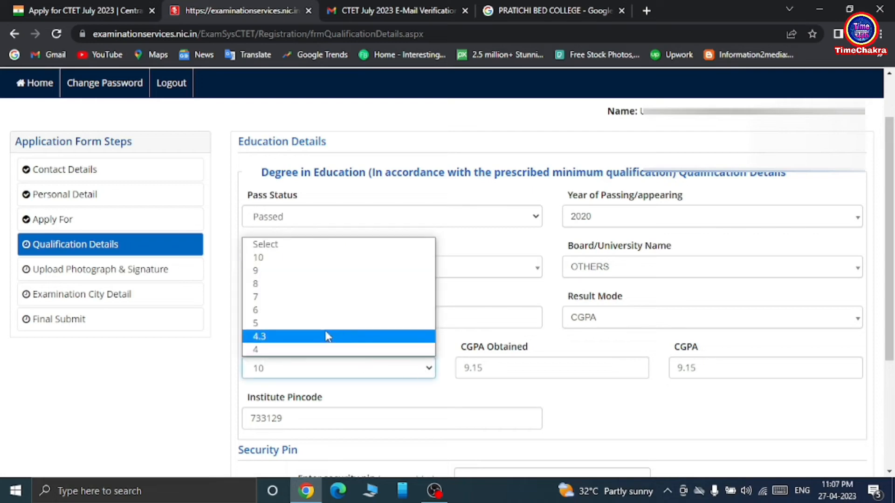
pyautogui.click(507, 398)
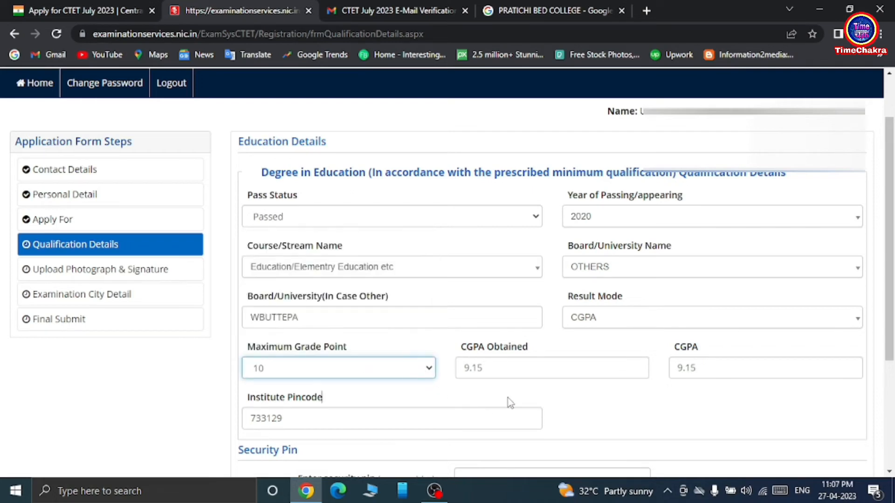
# Step: Examine the CGPA Obtained, CGPA and Institute Pincode entries and the security pin field in Qualification Details
pyautogui.click(534, 368)
pyautogui.click(615, 412)
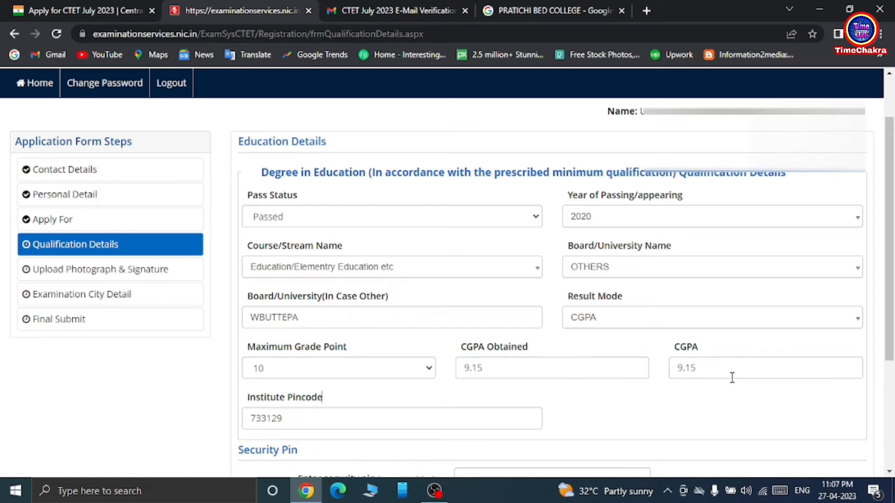
pyautogui.scroll(-3, 396, 285)
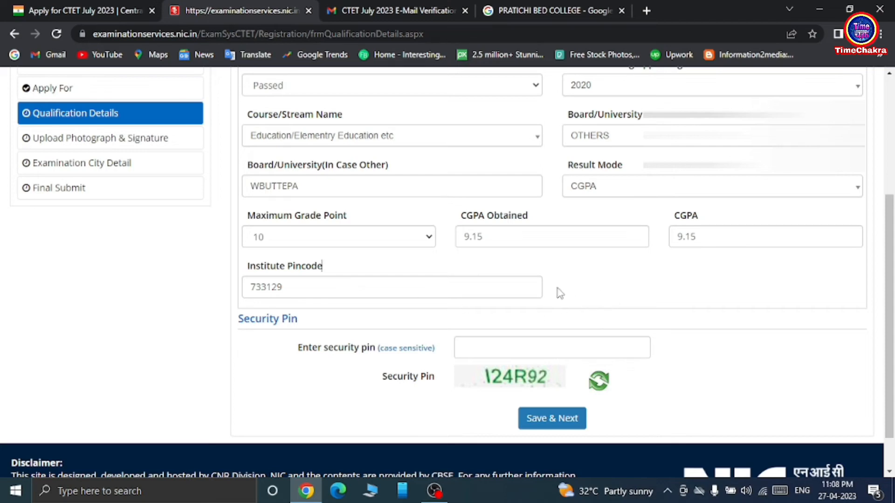
pyautogui.click(488, 292)
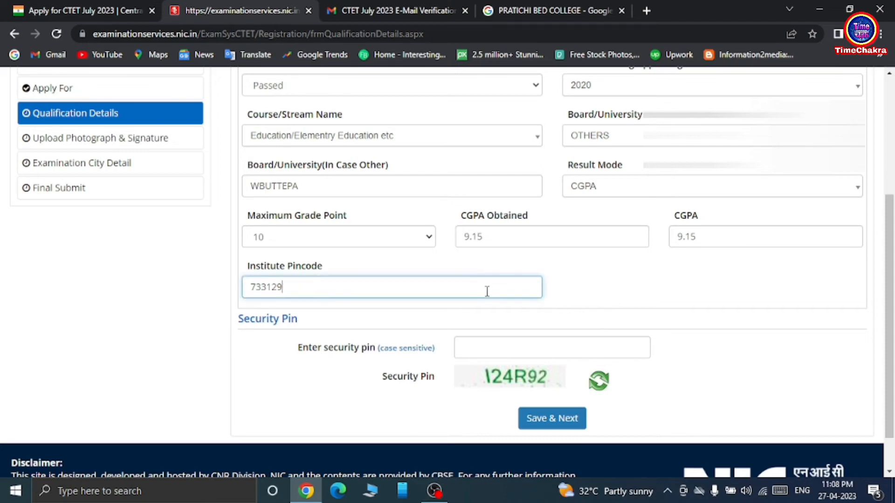
pyautogui.click(590, 285)
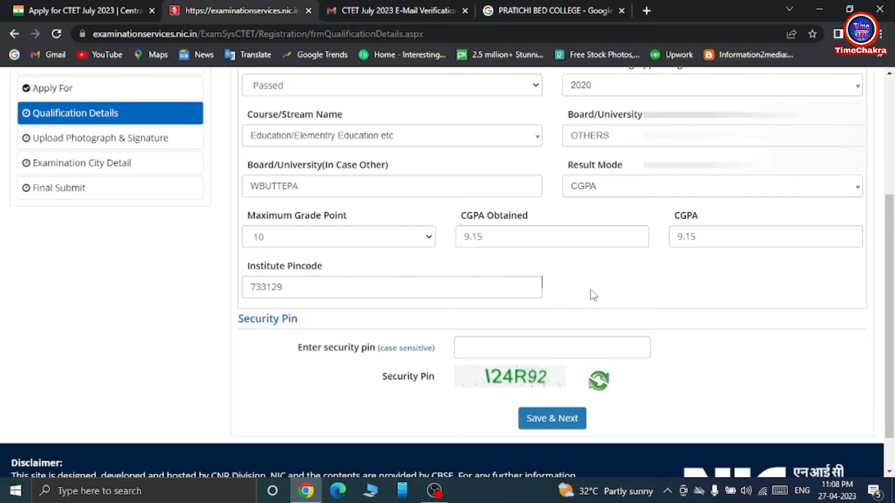
pyautogui.scroll(-1, 592, 294)
pyautogui.click(500, 300)
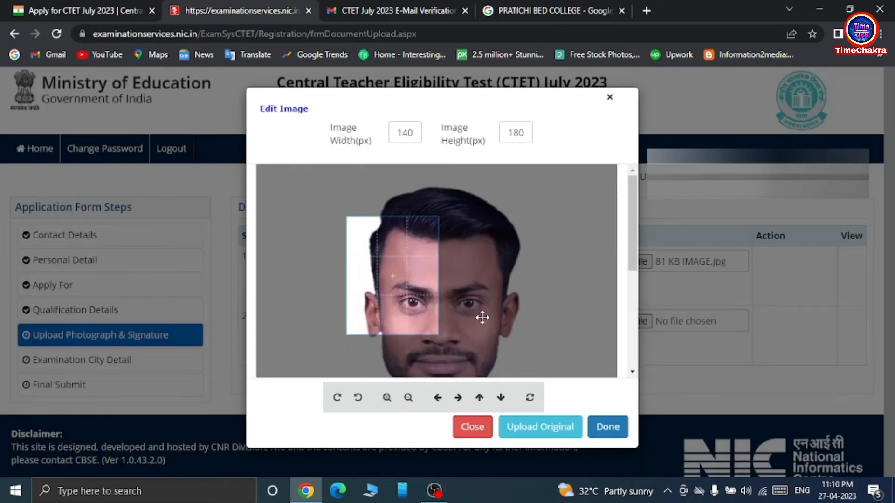
# Step: Shrink the photograph to fit the 140 × 180 px crop frame, centre the frame over it and accept the crop
pyautogui.scroll(-5, 483, 318)
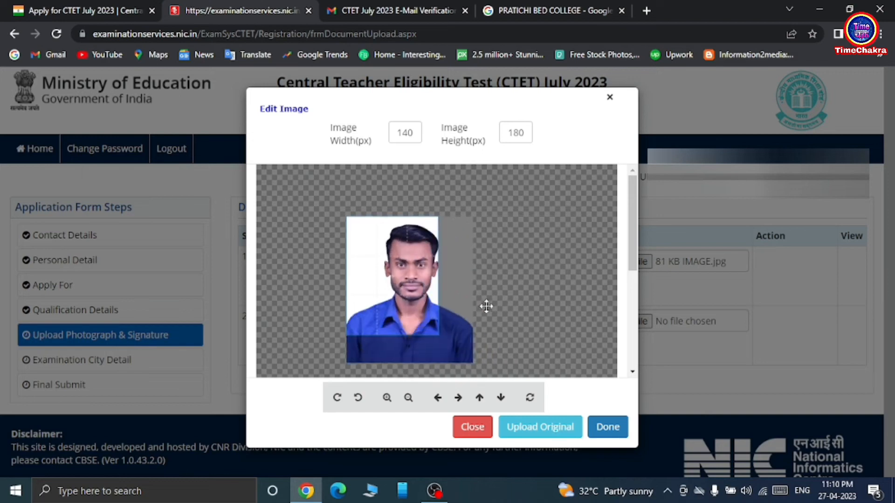
pyautogui.scroll(-2, 486, 306)
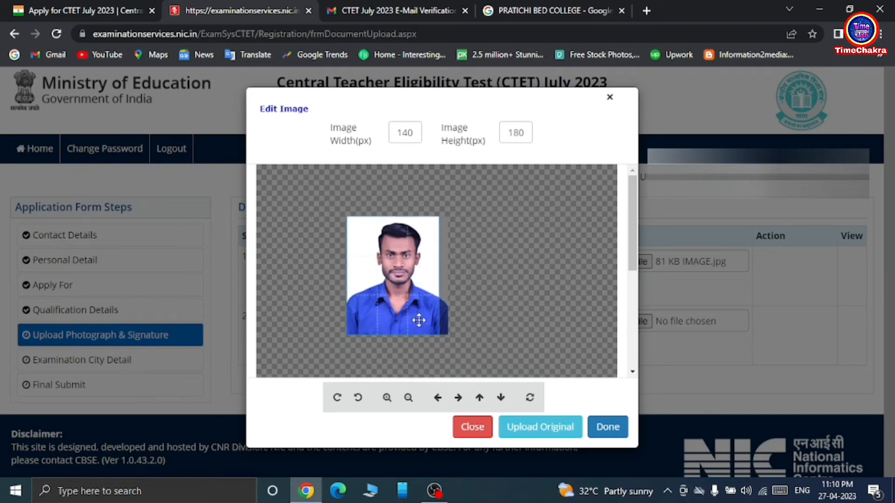
pyautogui.moveTo(418, 320); pyautogui.dragTo(423, 321)
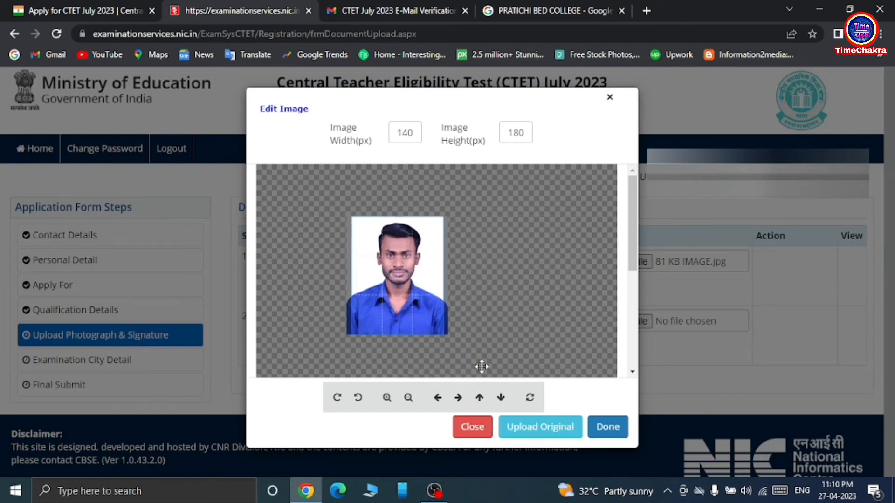
pyautogui.click(612, 431)
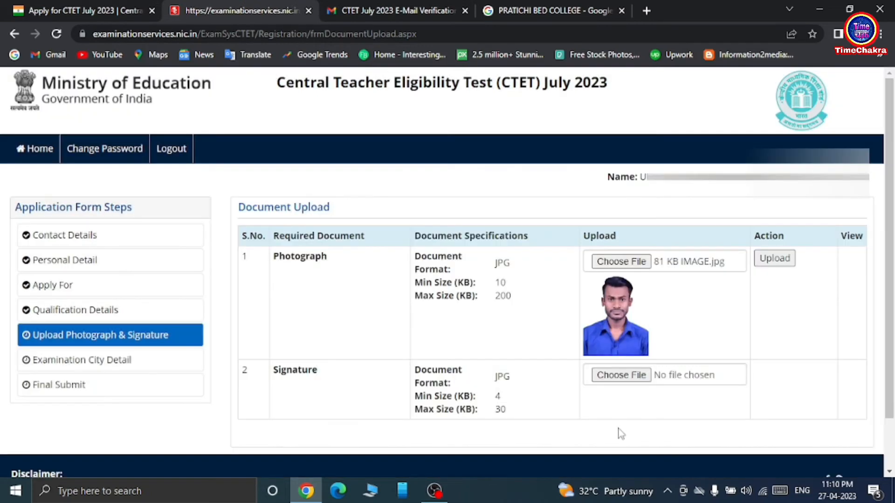
# Step: Choose the "12 kb signature" file from the Desktop for the Signature document
pyautogui.scroll(-2, 652, 330)
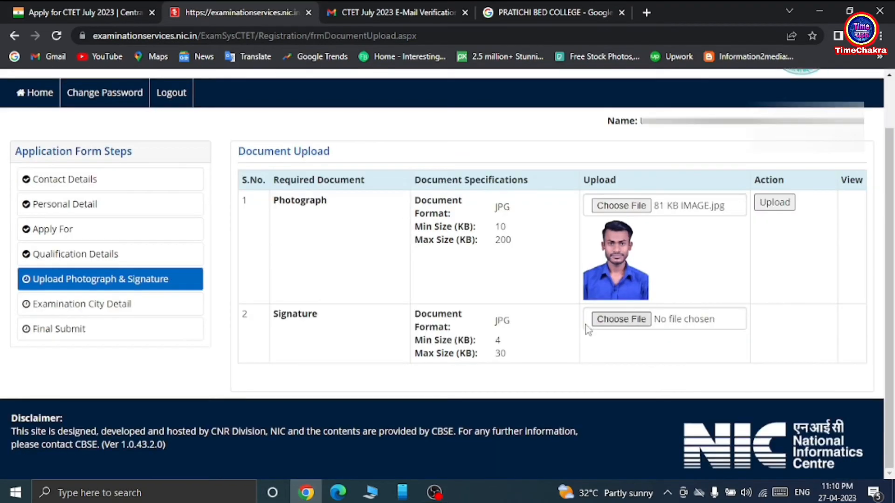
pyautogui.click(620, 320)
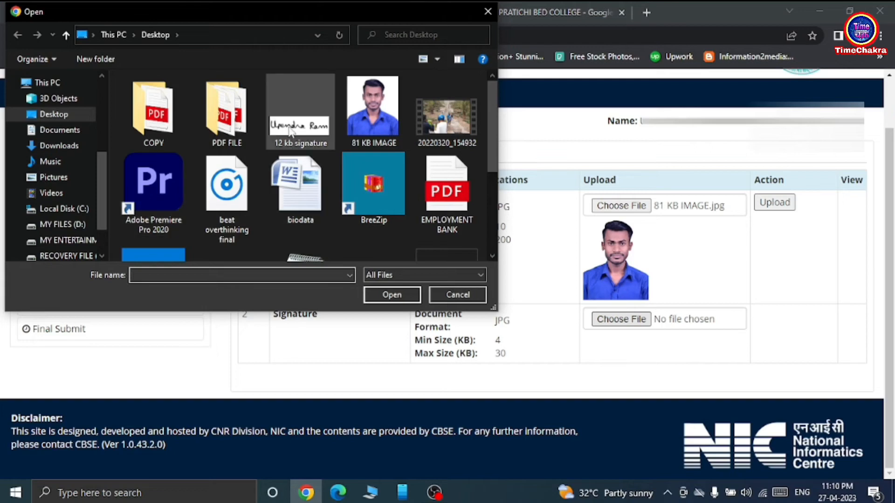
pyautogui.click(300, 114)
pyautogui.click(384, 293)
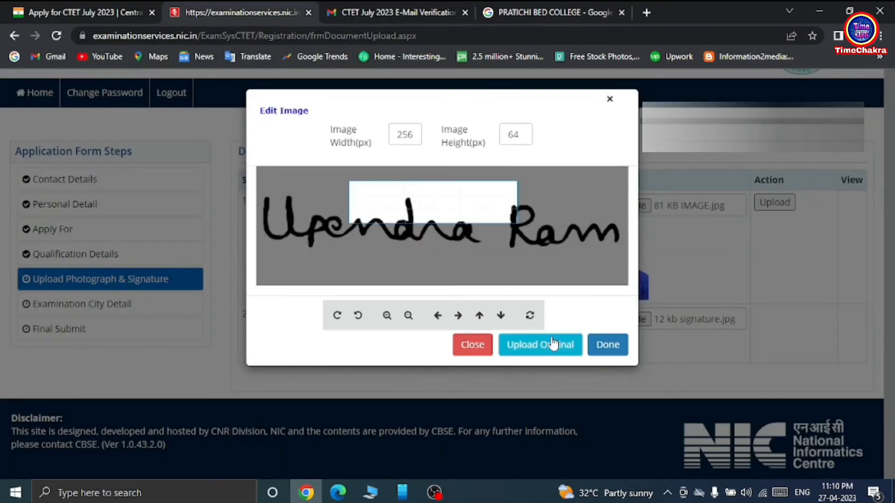
# Step: Shrink the signature to fit the 256 × 64 px crop frame, lower the frame slightly and accept the crop
pyautogui.scroll(1, 421, 228)
pyautogui.scroll(-2, 424, 229)
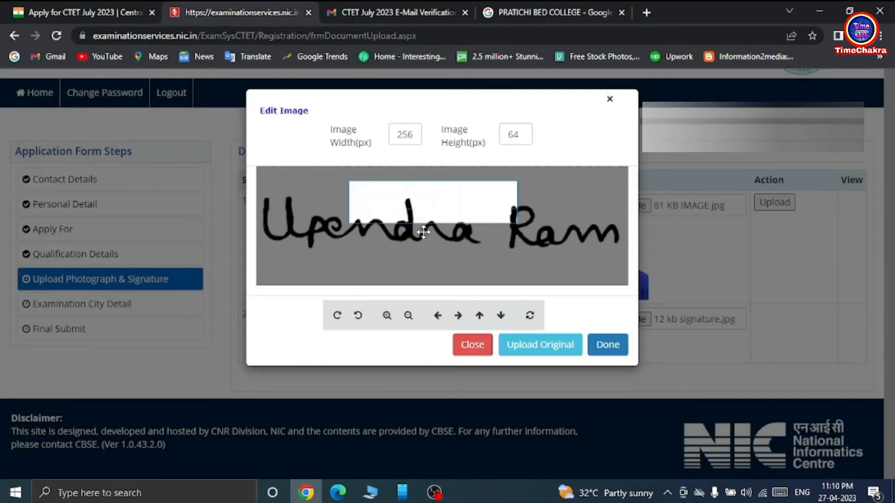
pyautogui.scroll(-3, 433, 229)
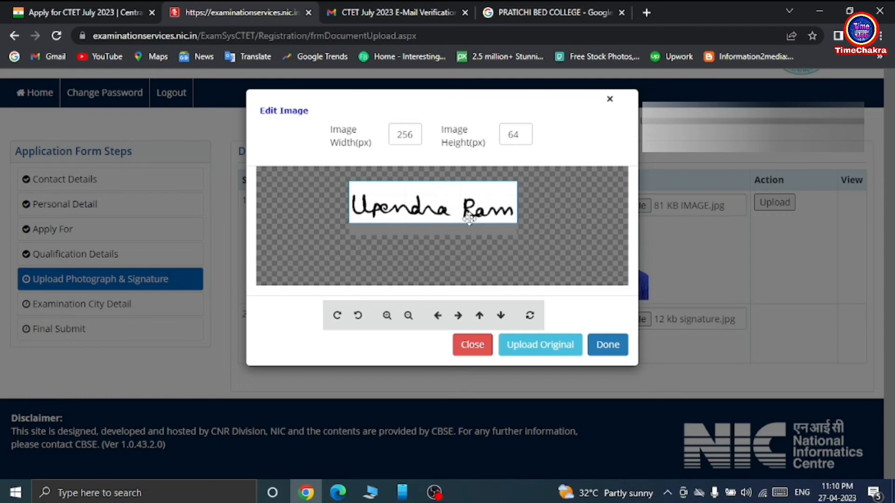
pyautogui.moveTo(451, 211); pyautogui.dragTo(450, 215)
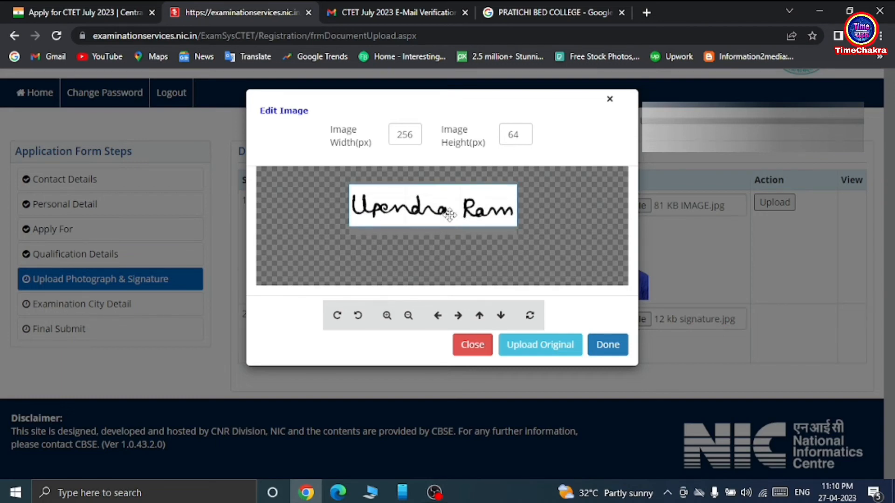
pyautogui.click(608, 345)
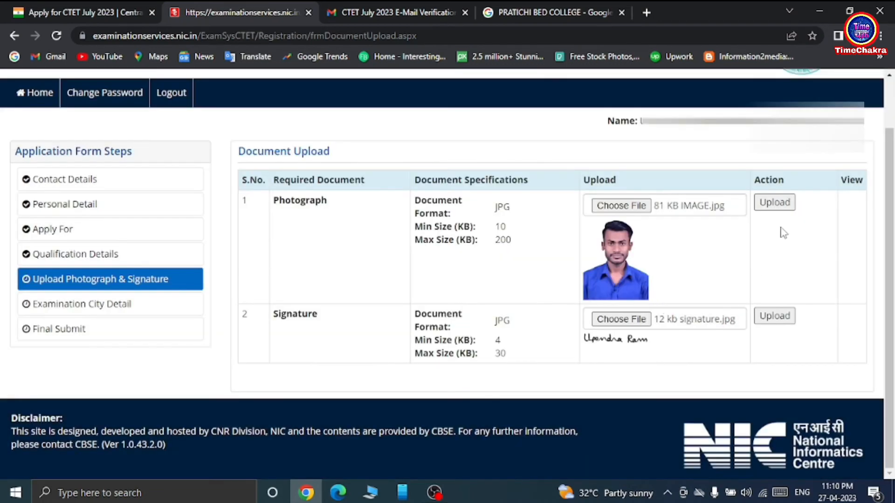
# Step: Upload the prepared documents and submit the Document Form finally with the displayed security pin
pyautogui.click(773, 207)
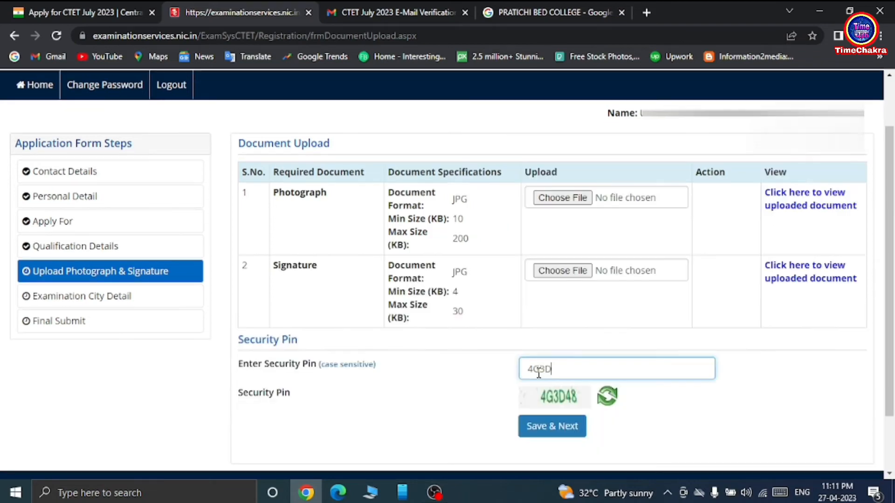
pyautogui.write('48')
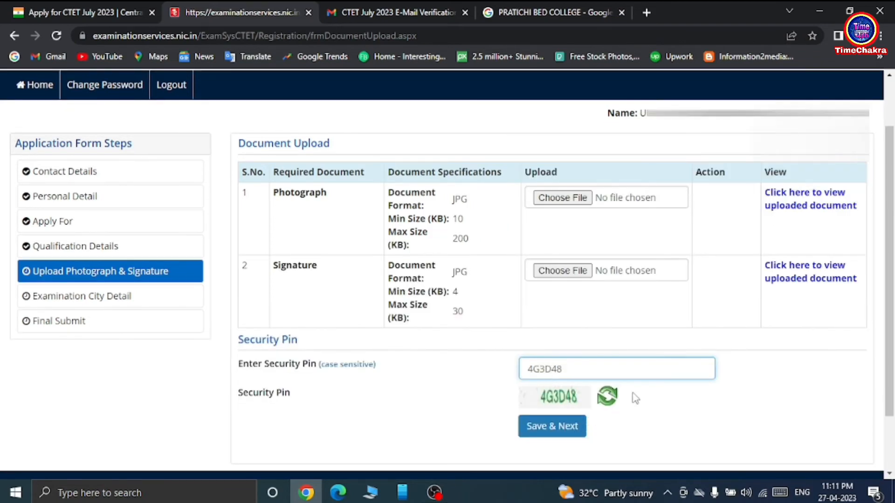
pyautogui.click(683, 414)
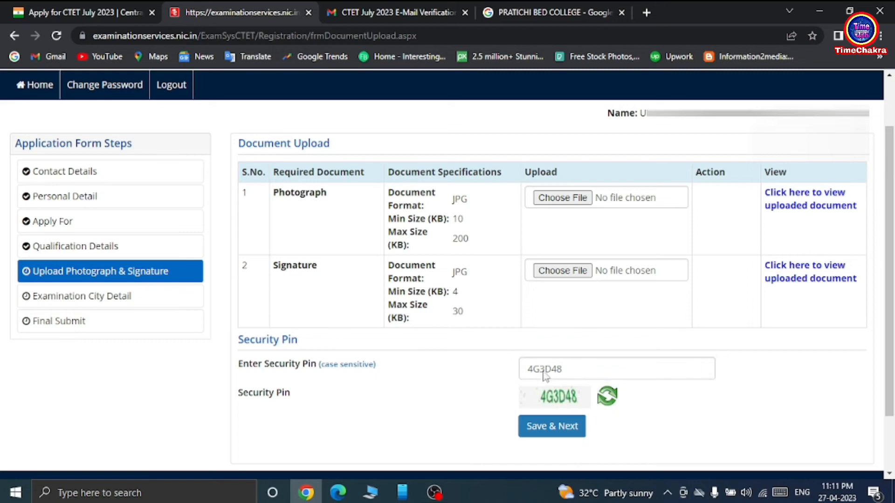
pyautogui.click(552, 426)
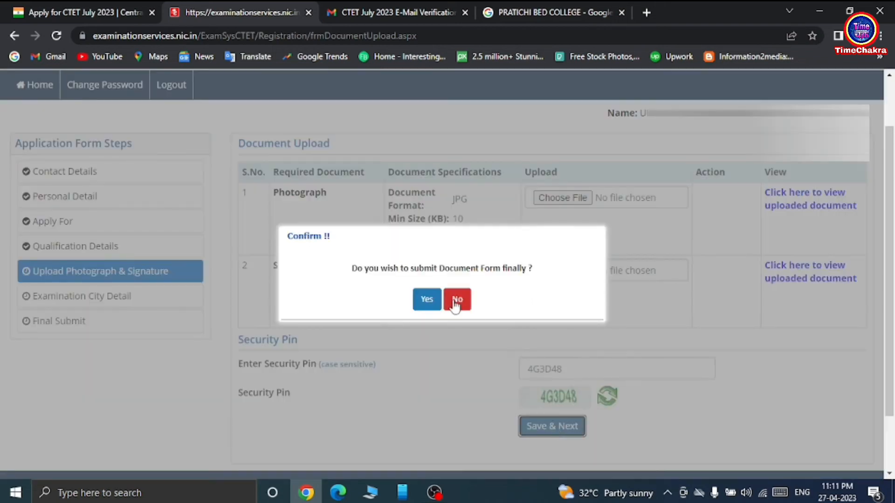
pyautogui.click(426, 307)
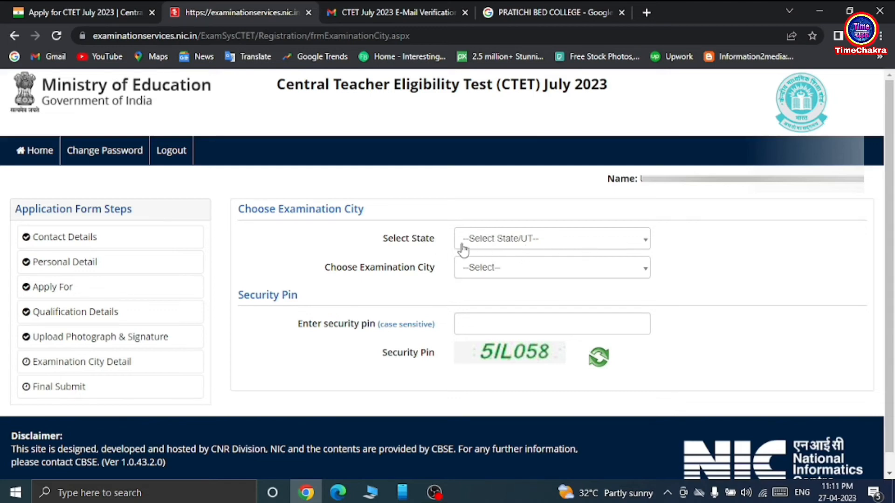
# Step: Set the examination state to WEST BENGAL and the examination city to SILIGURI
pyautogui.click(629, 244)
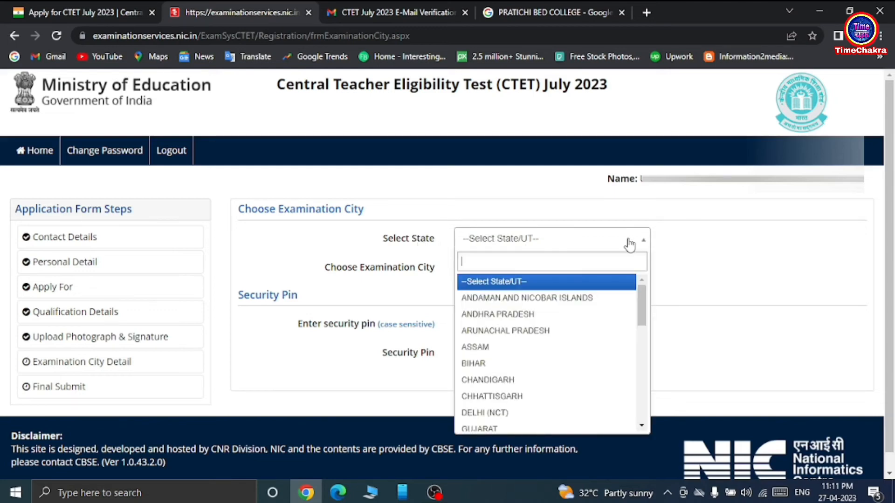
pyautogui.scroll(-9, 583, 381)
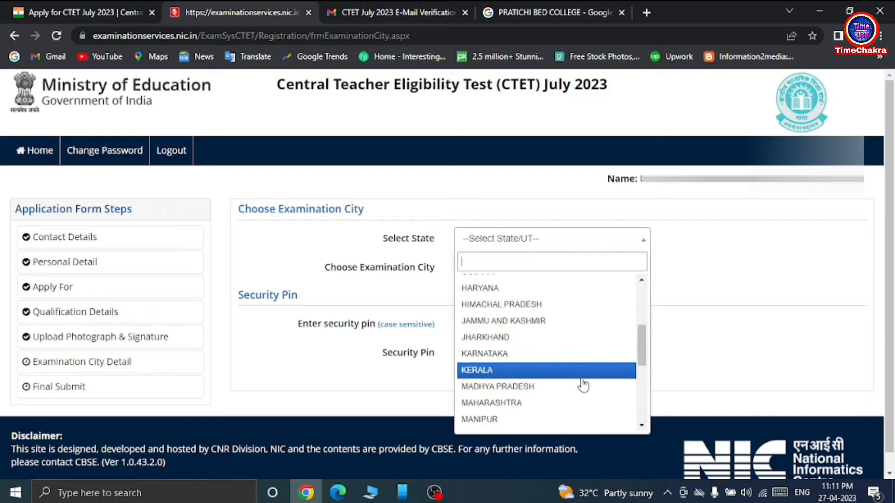
pyautogui.click(518, 407)
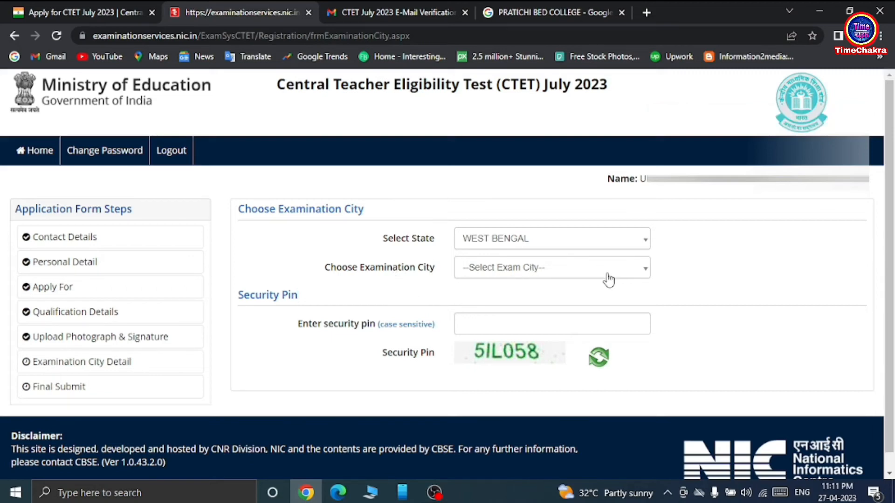
pyautogui.click(632, 269)
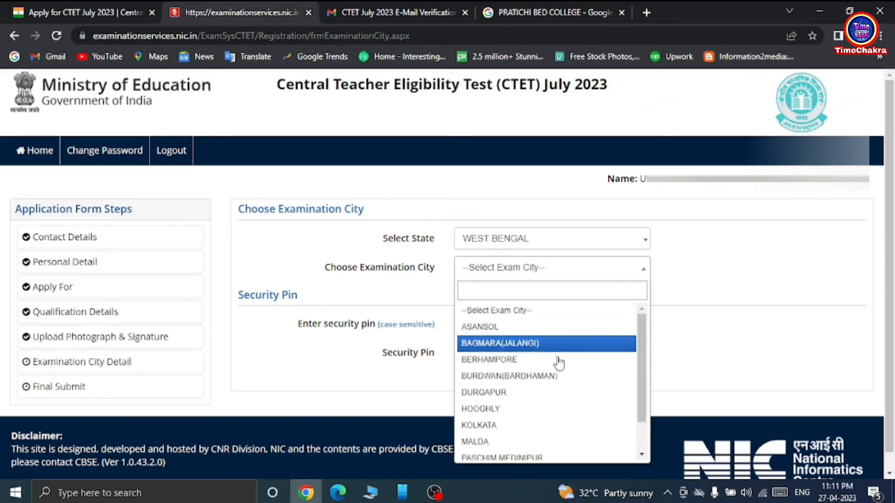
pyautogui.scroll(-2, 535, 419)
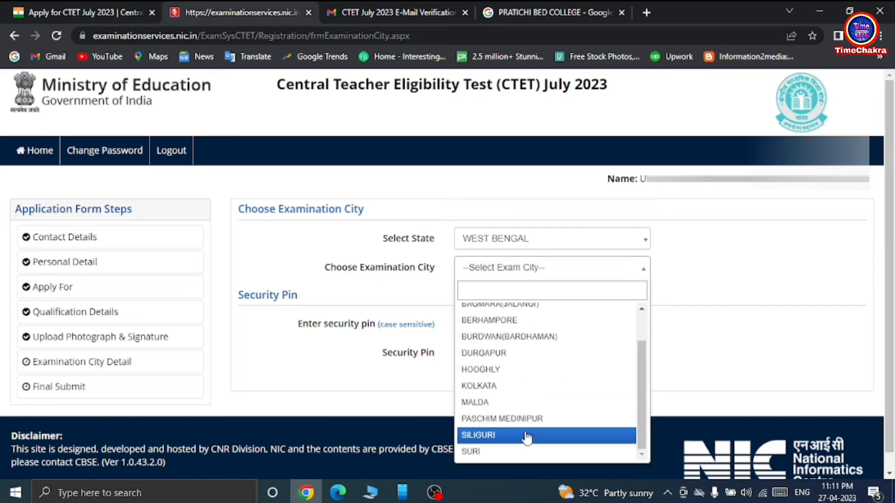
pyautogui.click(531, 434)
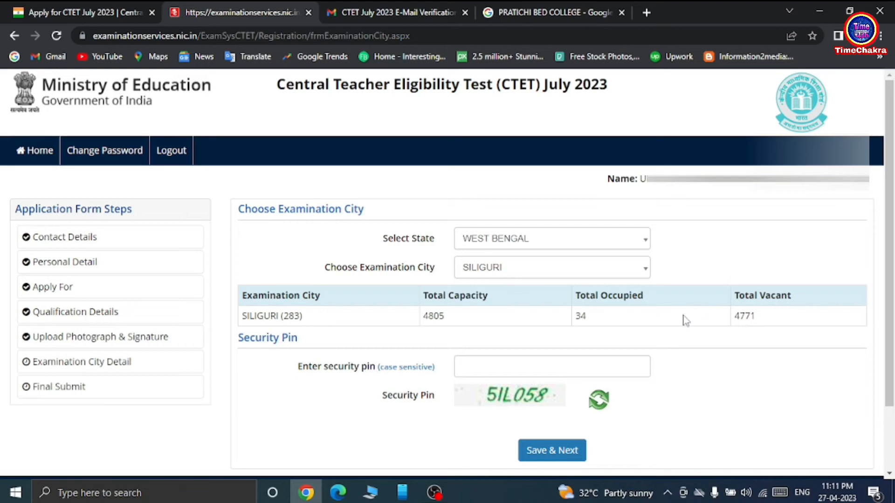
# Step: Enter the displayed security pin and save the examination city to continue to Final Submit
pyautogui.scroll(-2, 651, 343)
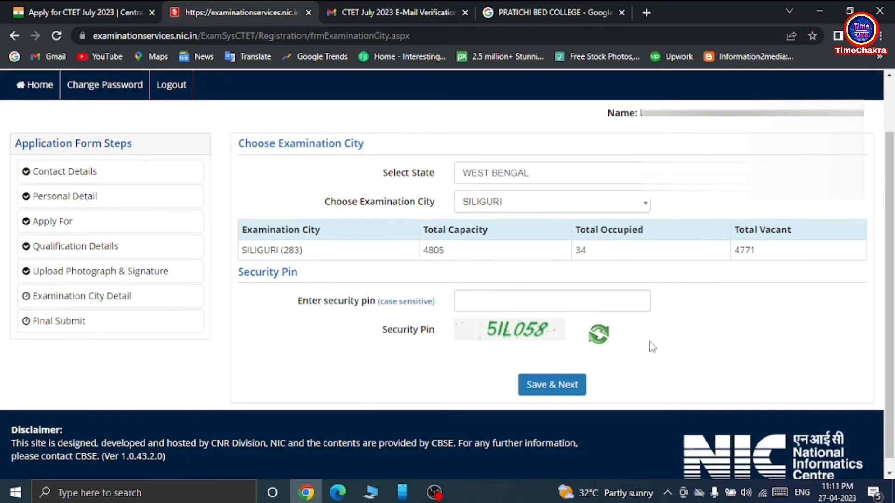
pyautogui.click(487, 300)
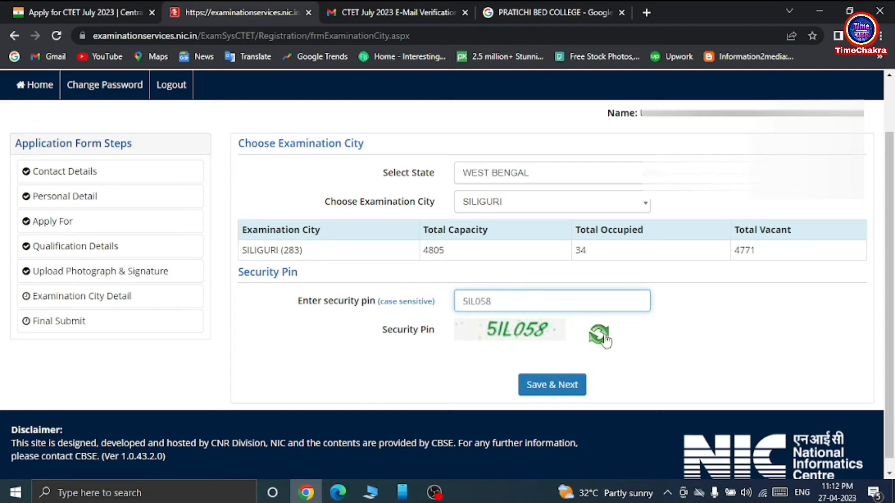
pyautogui.click(667, 358)
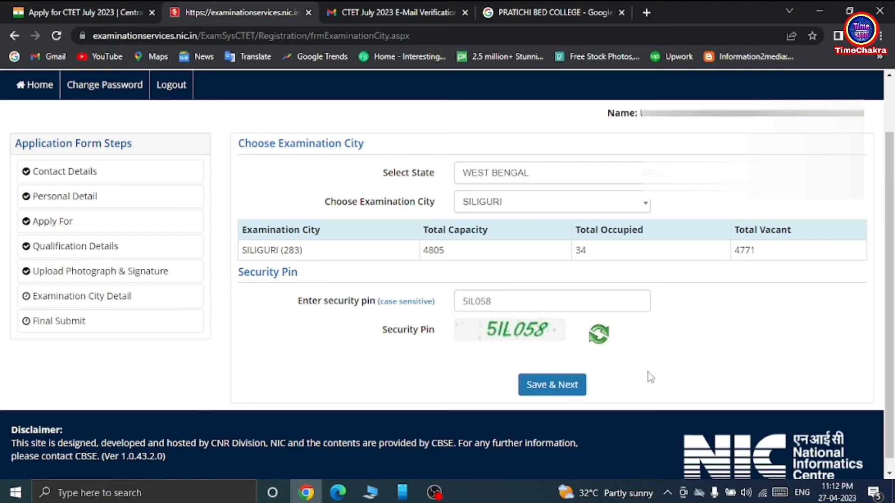
pyautogui.click(551, 386)
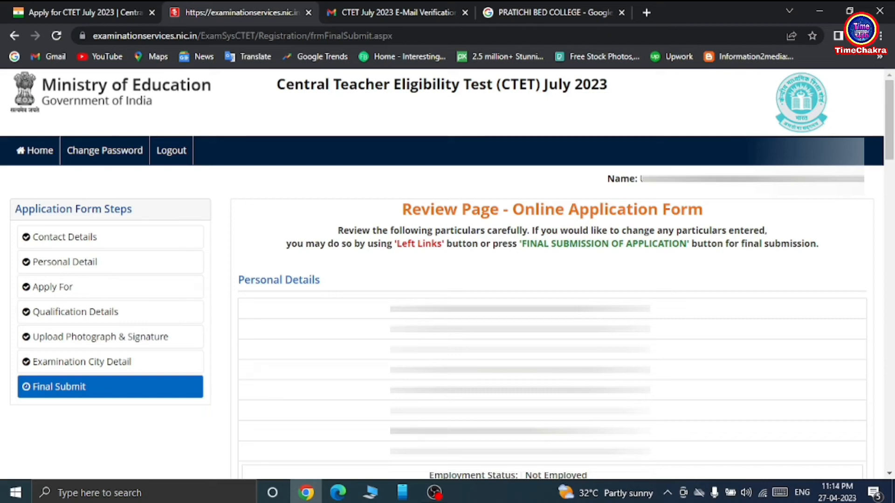
# Step: Review the application and tick every item in the particulars checklist, from My Name through Examination City and Apply For
pyautogui.scroll(-8, 552, 275)
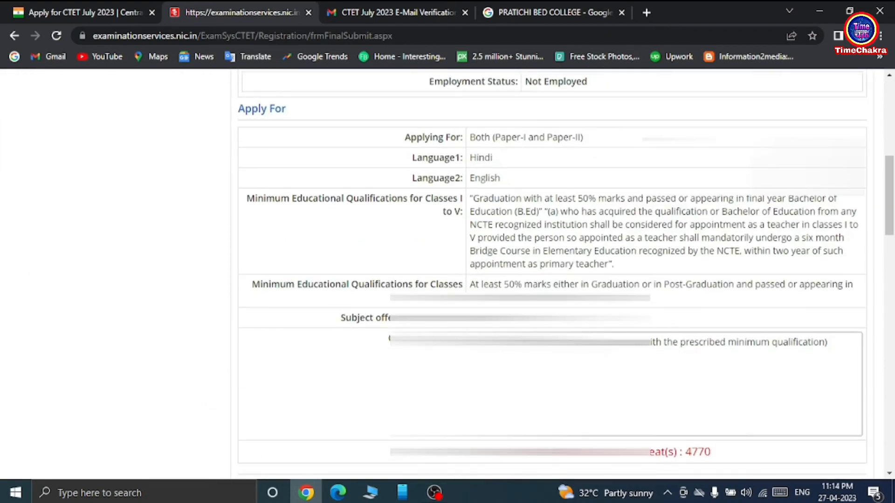
pyautogui.scroll(-20, 552, 275)
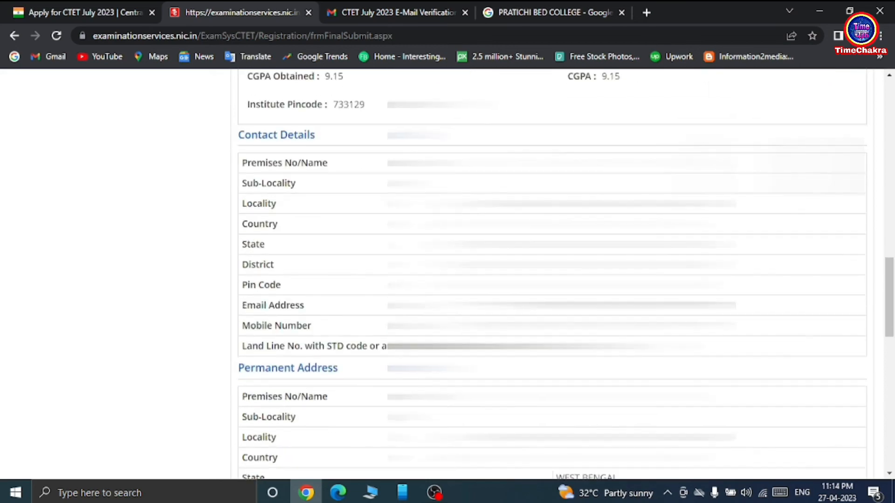
pyautogui.scroll(-3, 376, 191)
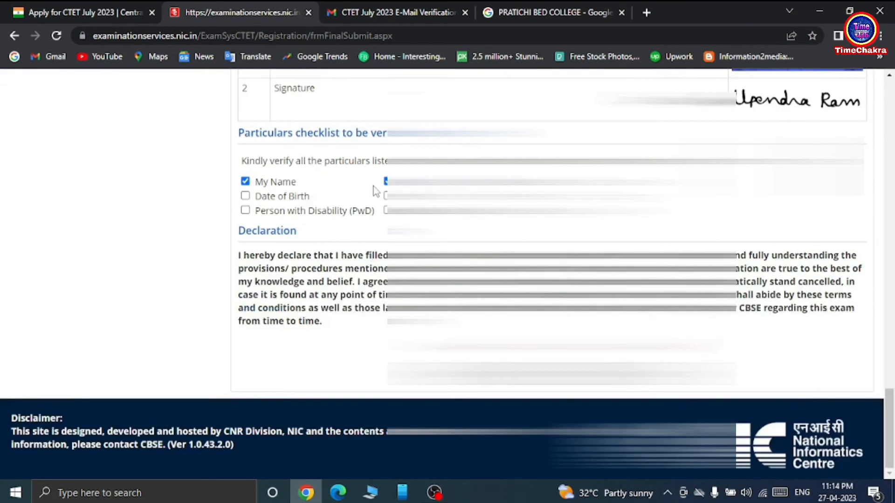
pyautogui.click(245, 196)
pyautogui.click(402, 199)
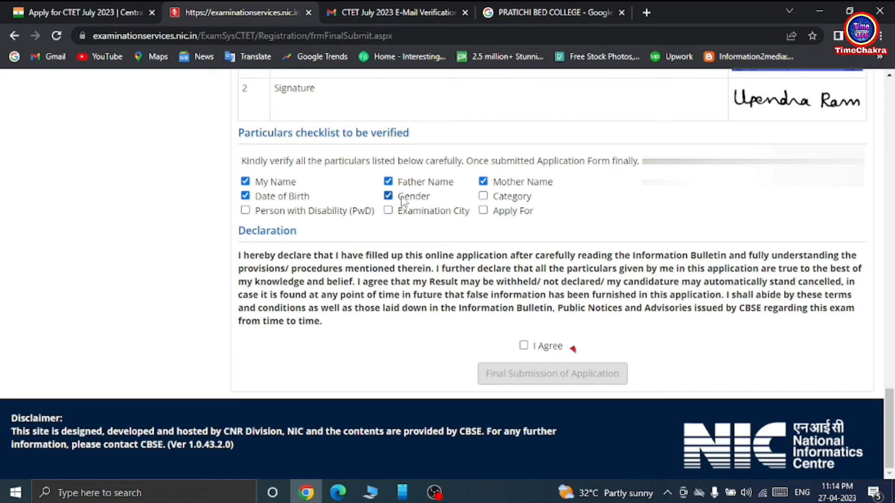
pyautogui.click(483, 195)
pyautogui.click(245, 211)
pyautogui.click(388, 210)
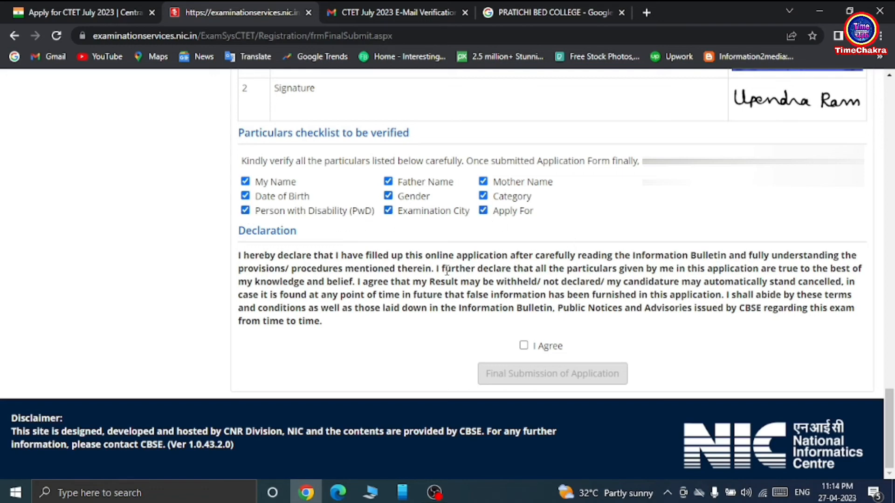
# Step: Agree to the declaration and make the final submission of the application form
pyautogui.click(523, 346)
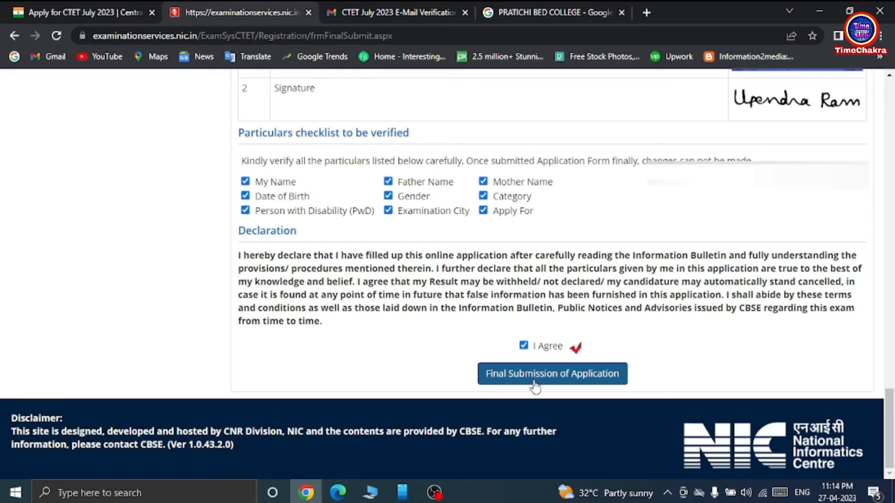
pyautogui.click(577, 380)
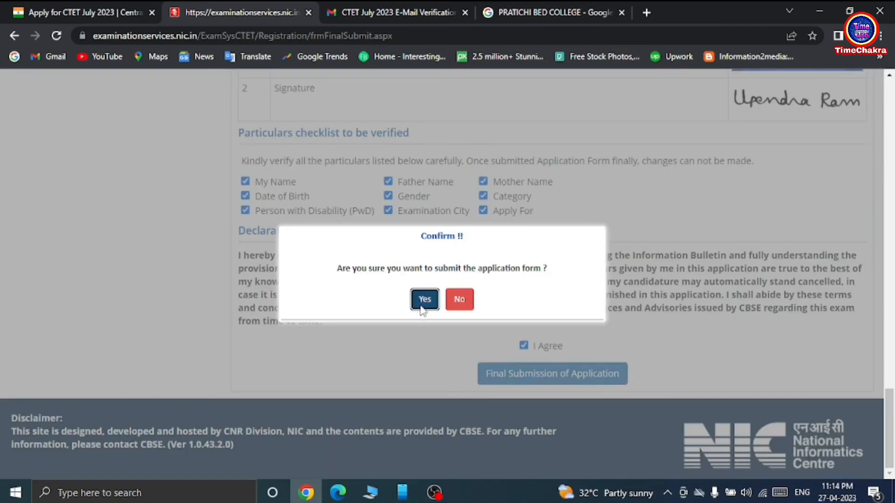
pyautogui.click(422, 300)
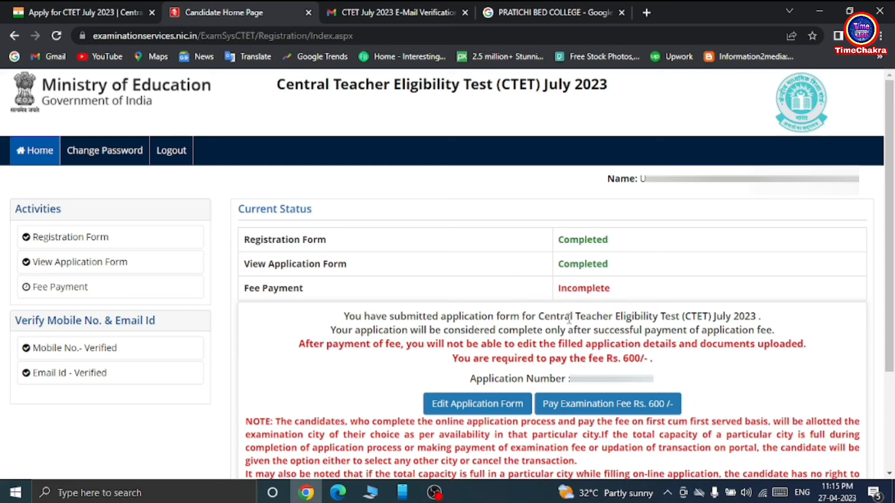
# Step: Start the Rs. 600 examination fee payment with Online Payment as the mode and proceed to the payment system
pyautogui.scroll(-2, 377, 310)
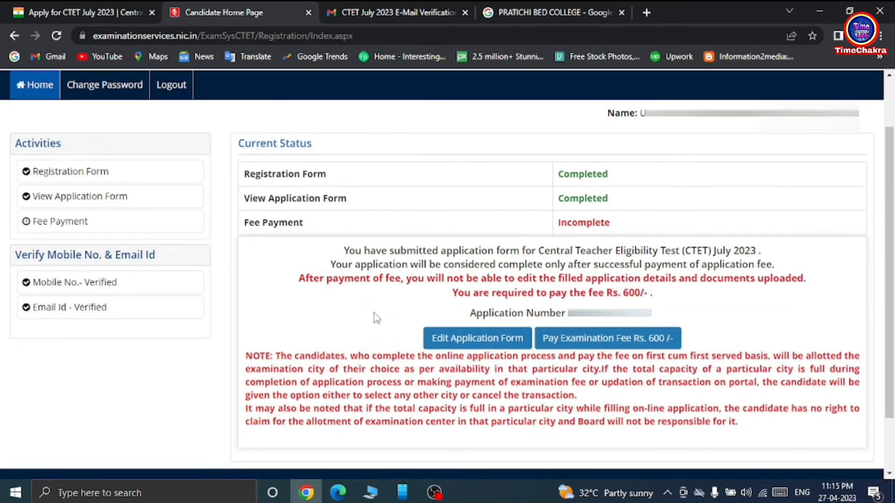
pyautogui.click(636, 345)
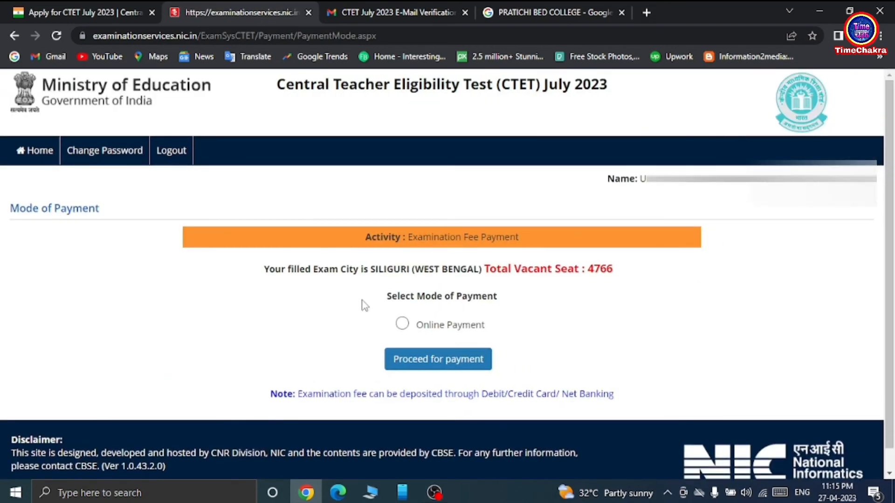
pyautogui.click(404, 327)
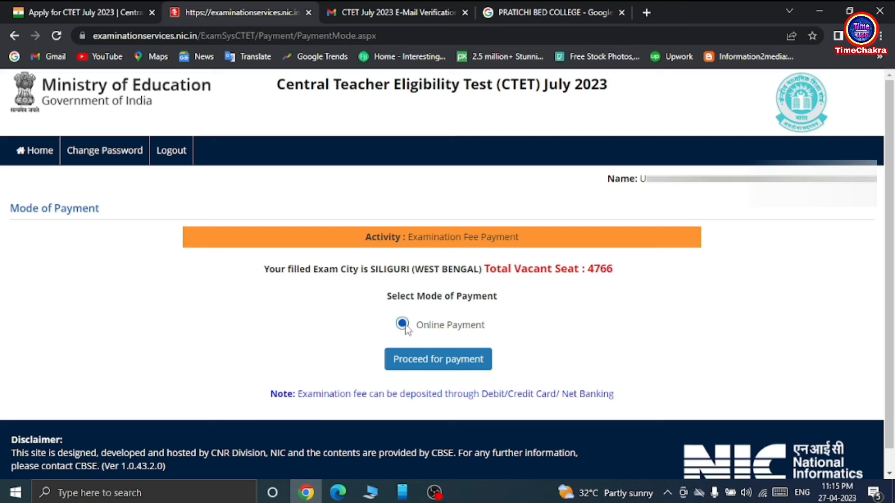
pyautogui.click(434, 366)
pyautogui.click(518, 112)
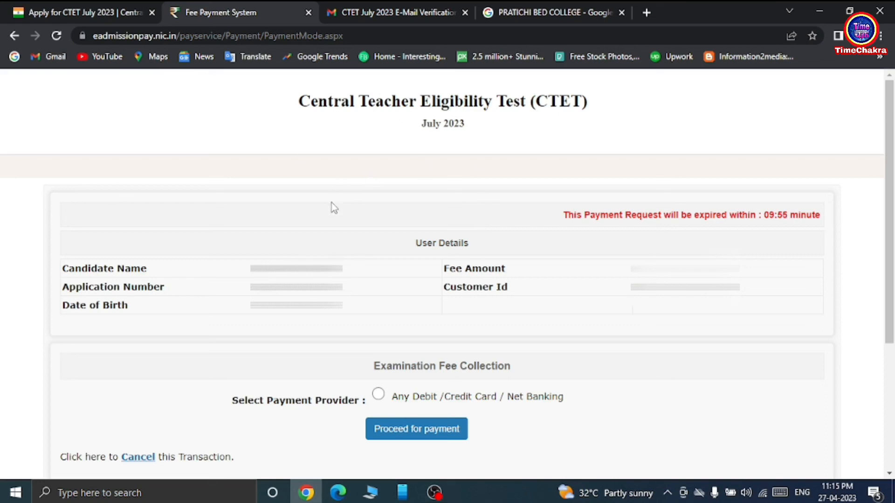
# Step: Choose Any Debit/Credit Card/Net Banking as the payment provider and make the ₹600 payment
pyautogui.scroll(-2, 406, 384)
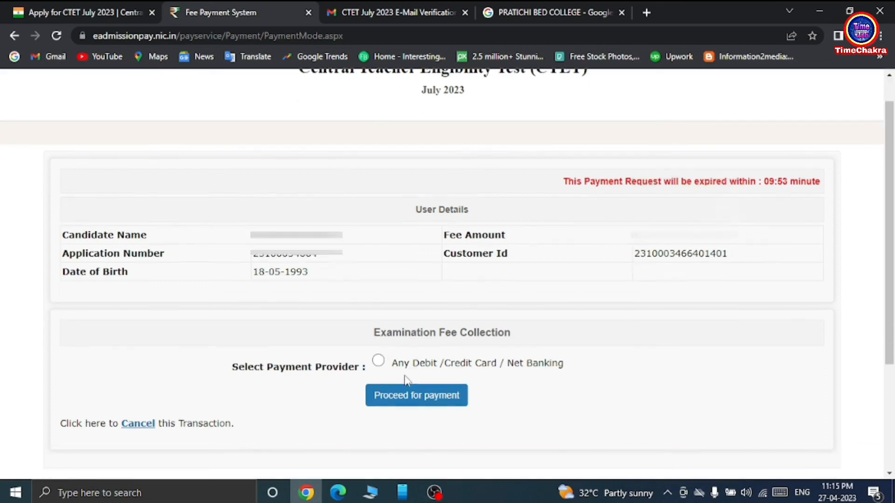
pyautogui.click(379, 329)
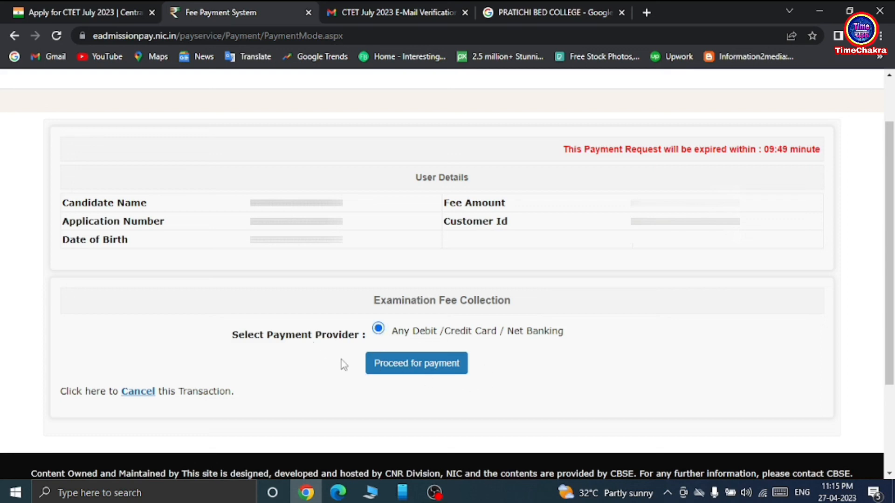
pyautogui.click(418, 371)
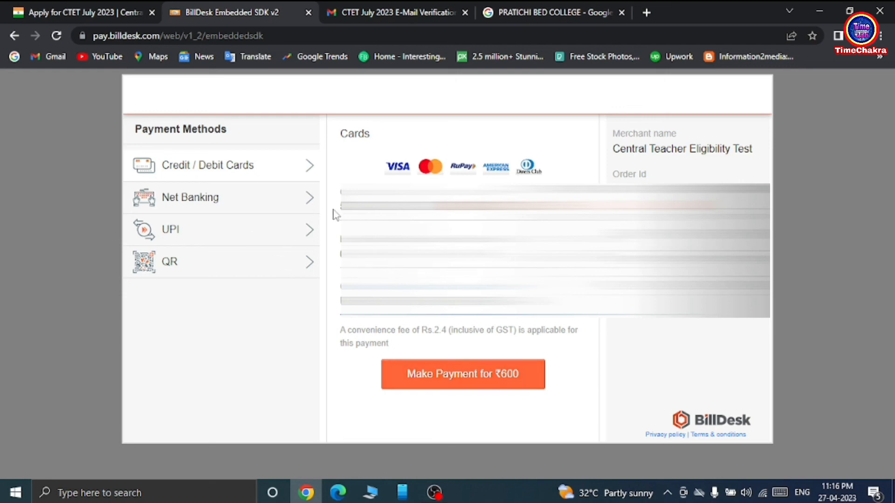
pyautogui.click(468, 378)
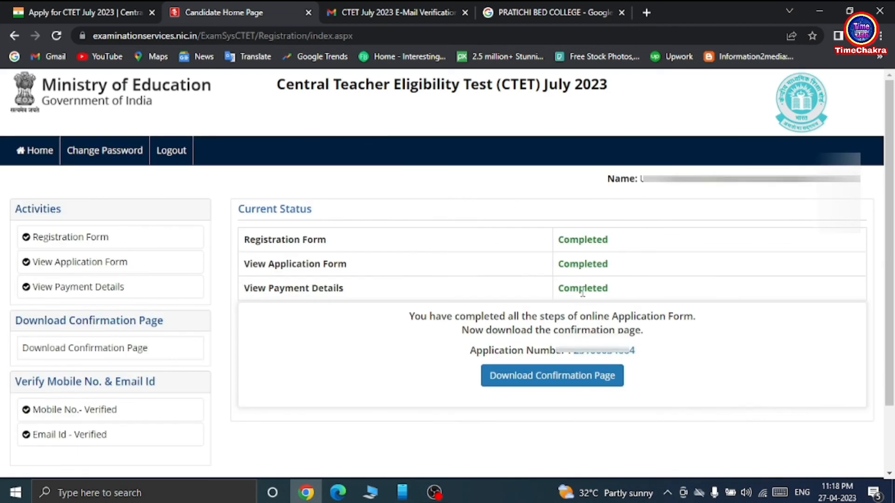
# Step: Open the application's confirmation page and look through its details, from the personal details to the fee payment
pyautogui.scroll(-1, 347, 314)
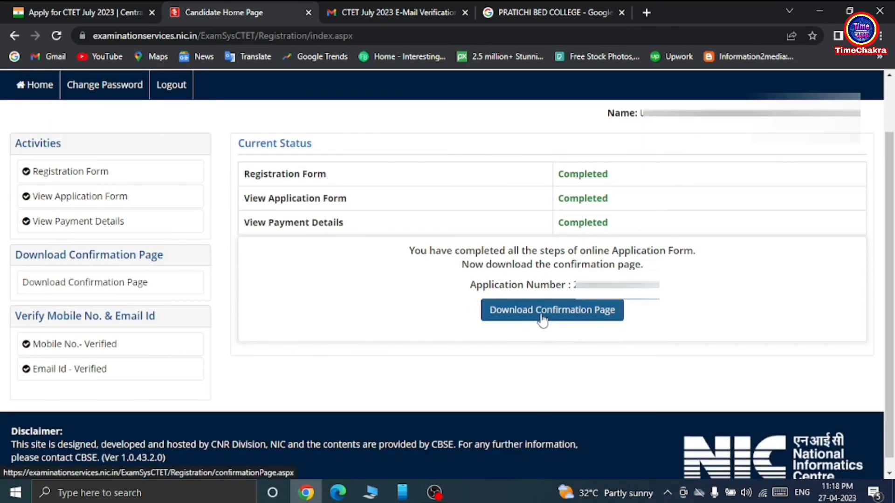
pyautogui.click(542, 318)
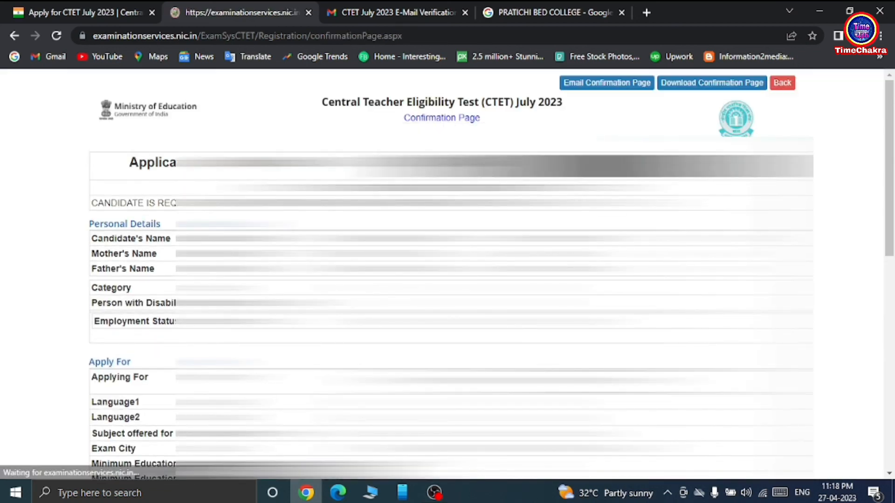
pyautogui.scroll(-5, 448, 271)
pyautogui.scroll(-5, 447, 275)
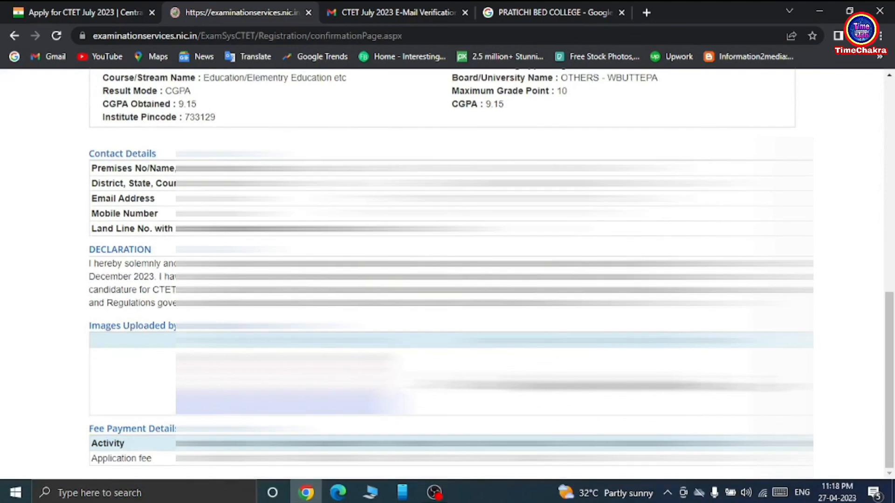
pyautogui.scroll(10, 447, 275)
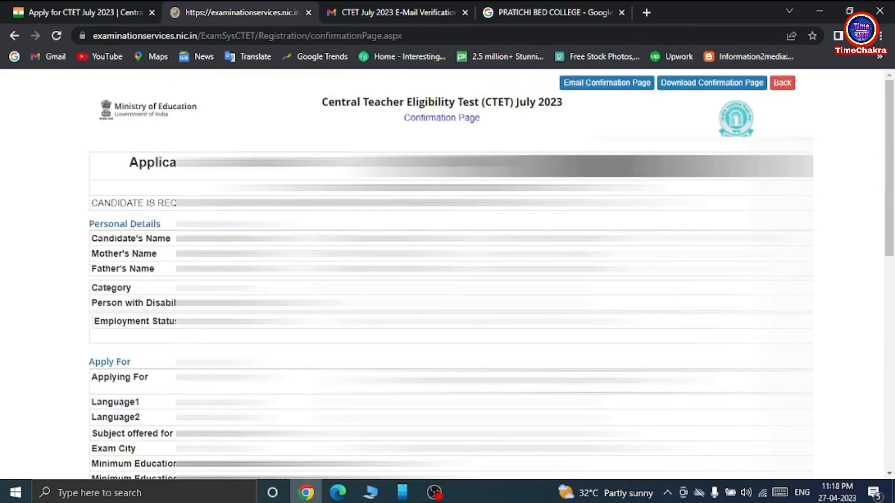